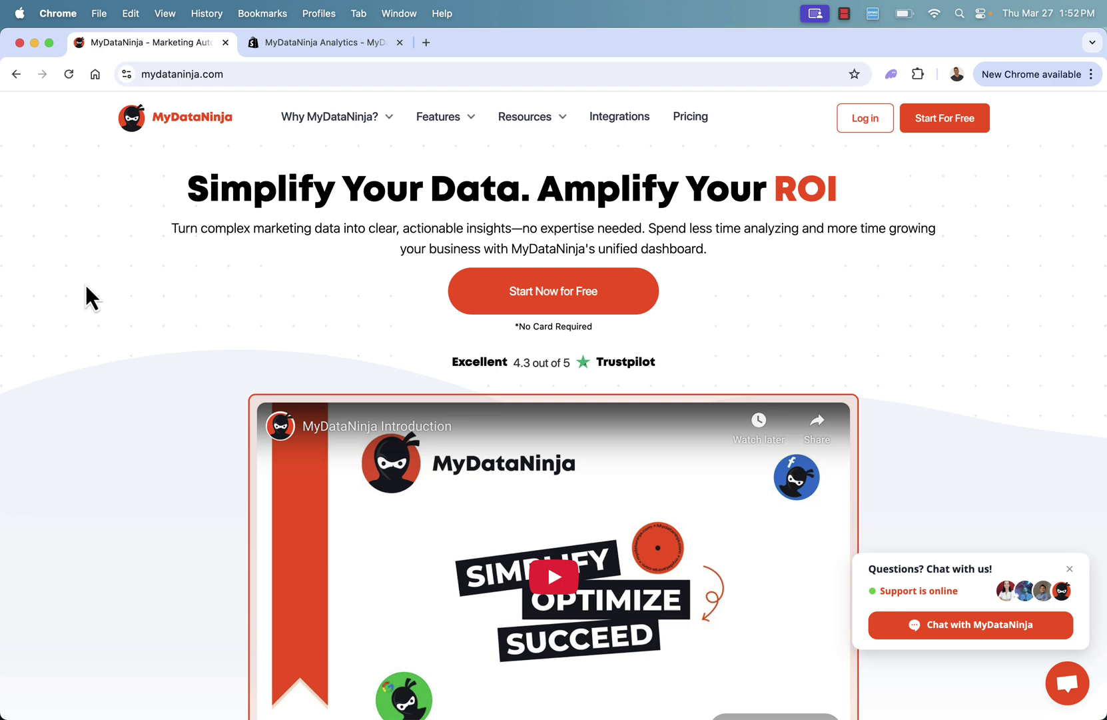
{"action": "left_click", "coordinate": [272, 46]}
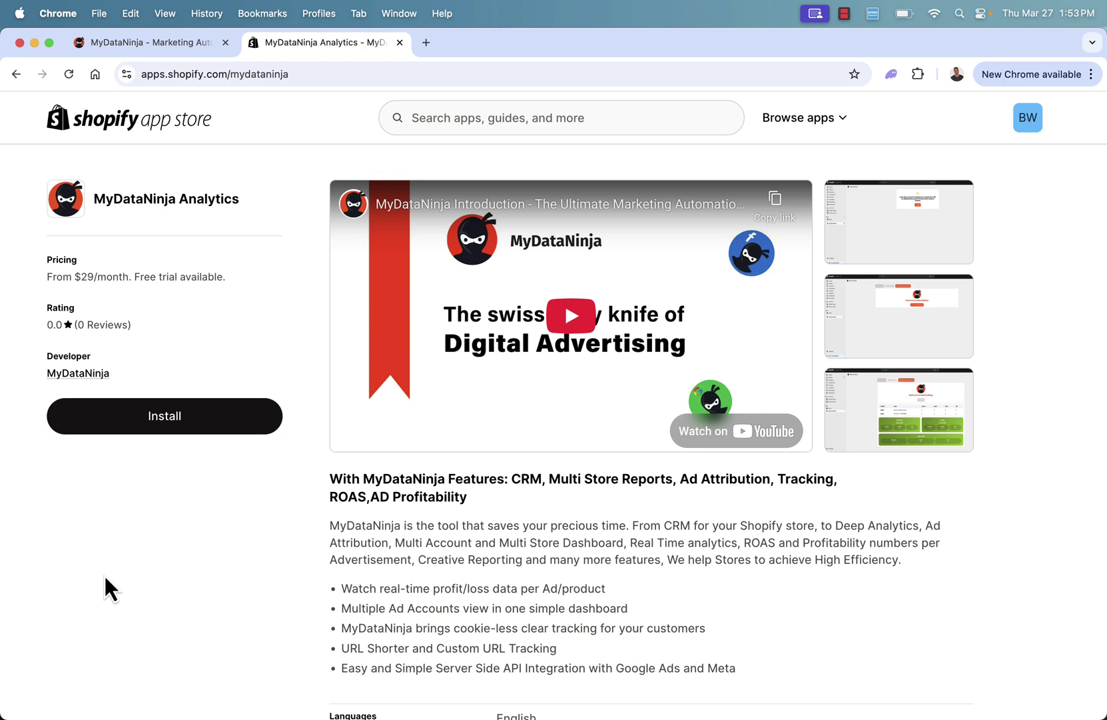
{"action": "left_click", "coordinate": [159, 53]}
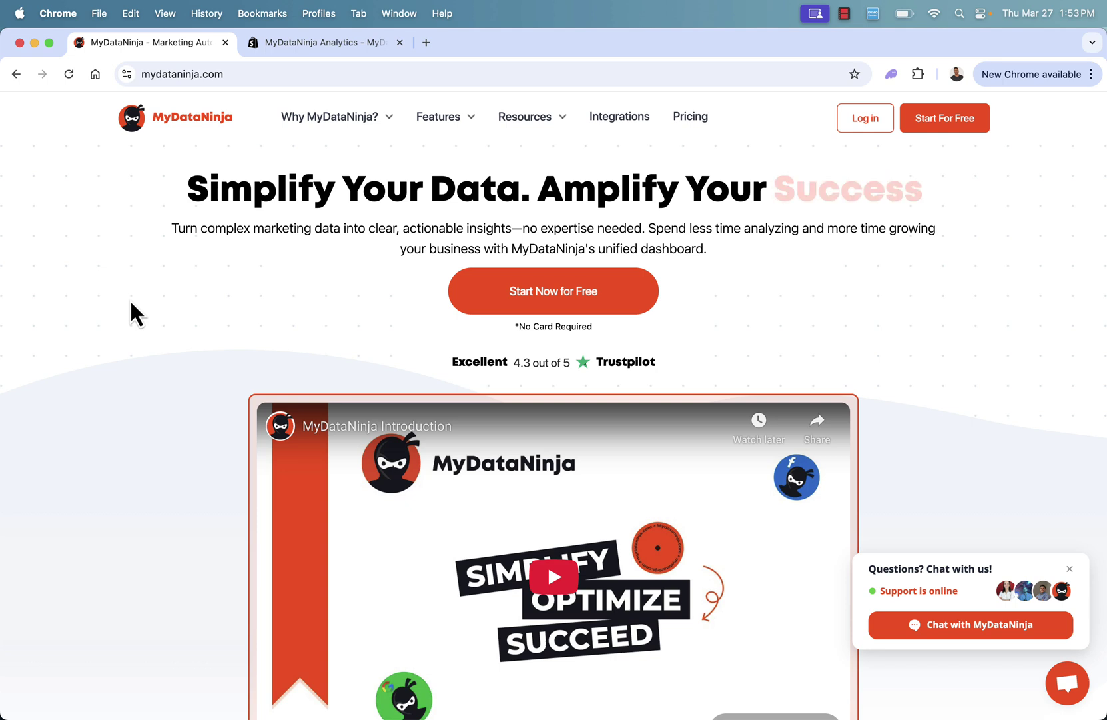
Scroll the homepage past the E-commerce Metrics cards to 'The World Class Tracking & Attribution Solution' section.
{"action": "scroll", "coordinate": [132, 303], "scroll_direction": "down", "scroll_amount": 10}
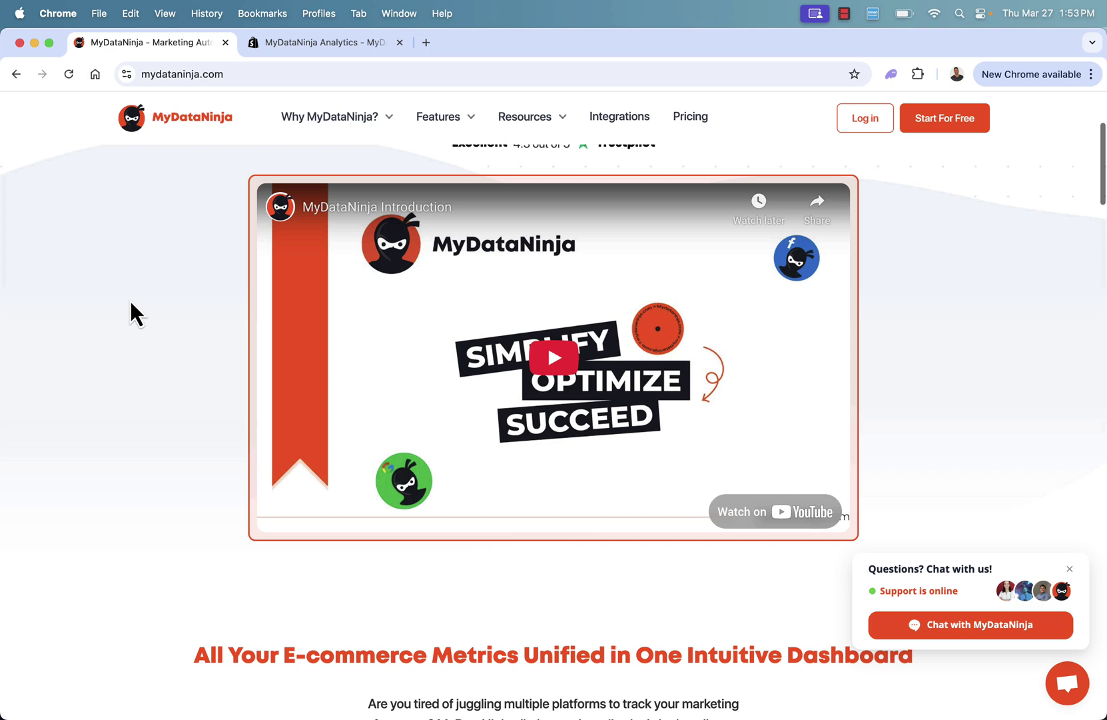
{"action": "scroll", "coordinate": [132, 308], "scroll_direction": "down", "scroll_amount": 2}
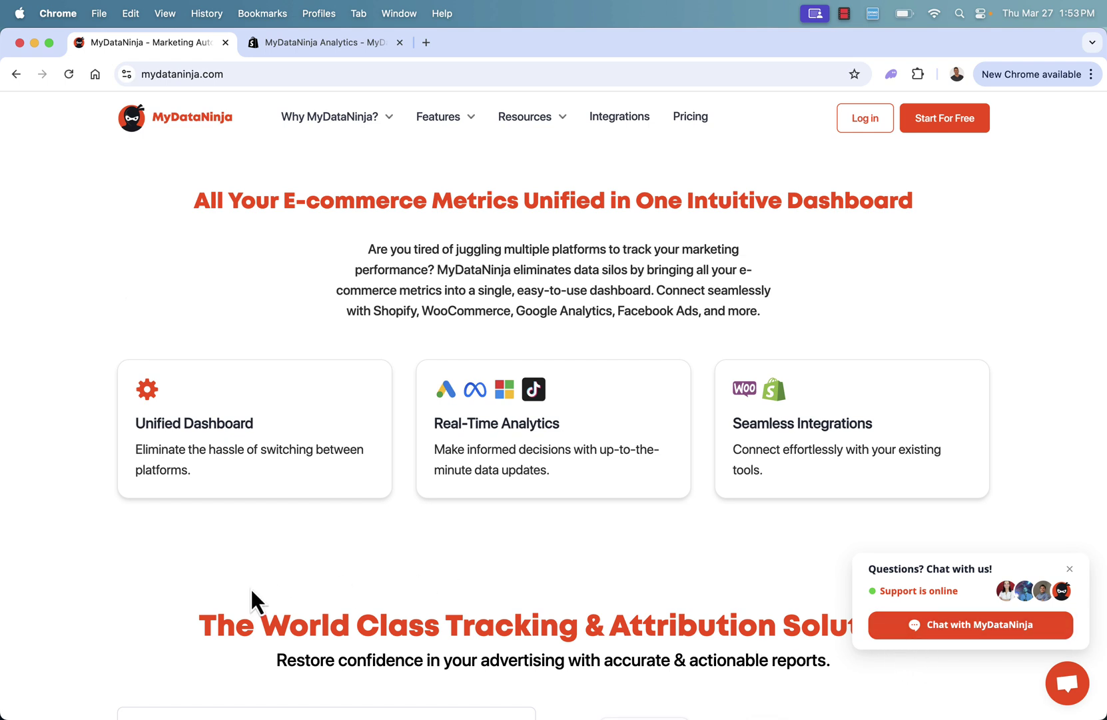
{"action": "scroll", "coordinate": [78, 597], "scroll_direction": "down", "scroll_amount": 10}
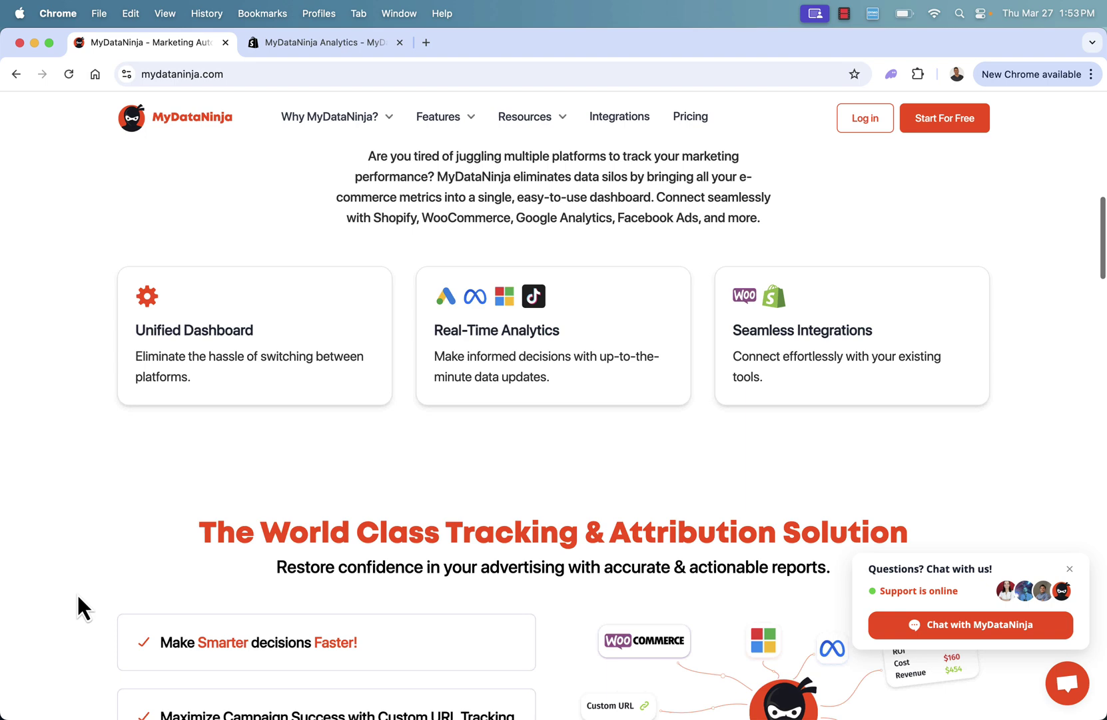
{"action": "scroll", "coordinate": [77, 607], "scroll_direction": "up", "scroll_amount": 2}
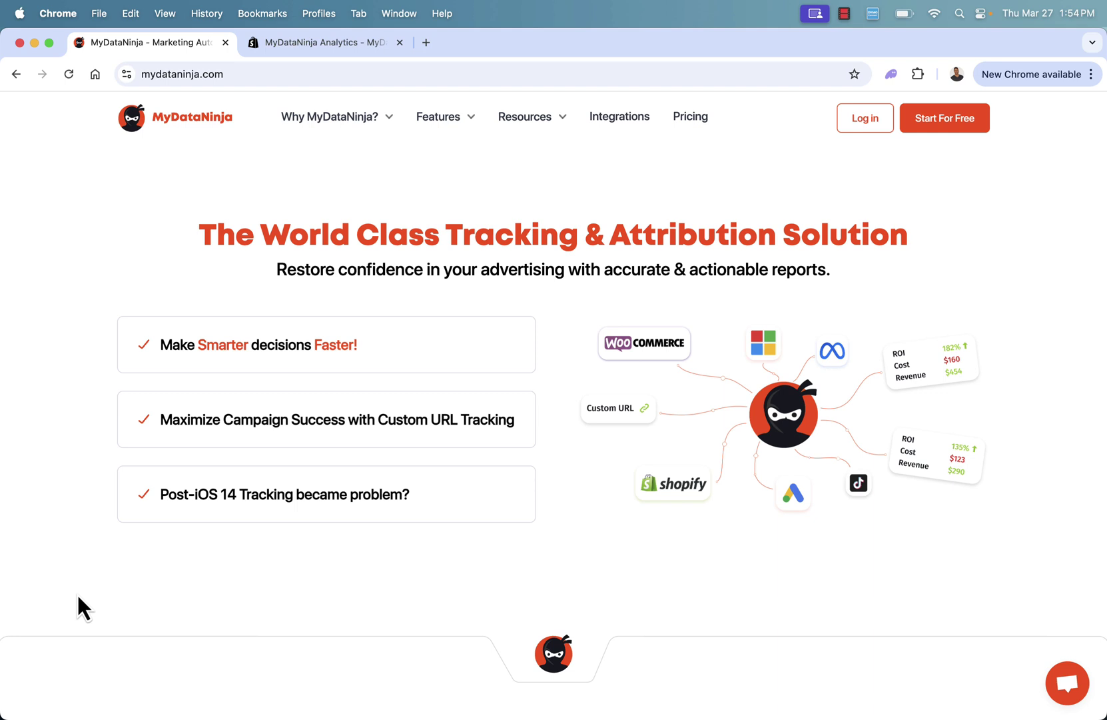
Scroll through the Integrations, Transform Complex Data and Optimize Marketing Spend sections, then back up.
{"action": "scroll", "coordinate": [78, 595], "scroll_direction": "down", "scroll_amount": 5}
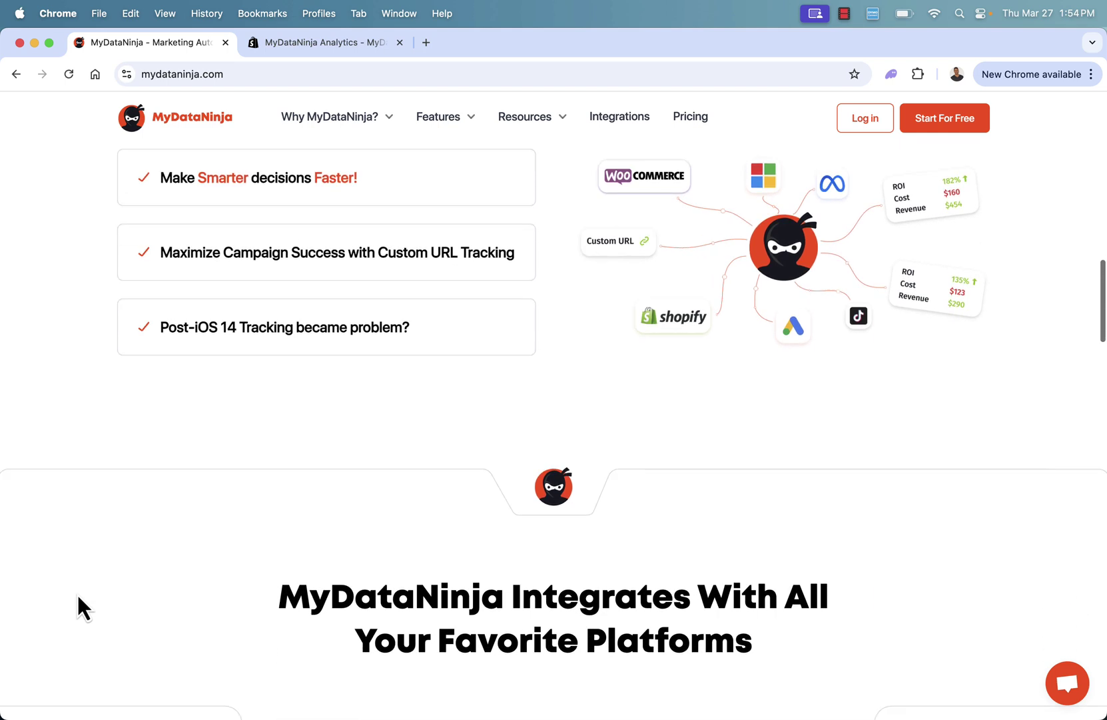
{"action": "scroll", "coordinate": [77, 592], "scroll_direction": "down", "scroll_amount": 5}
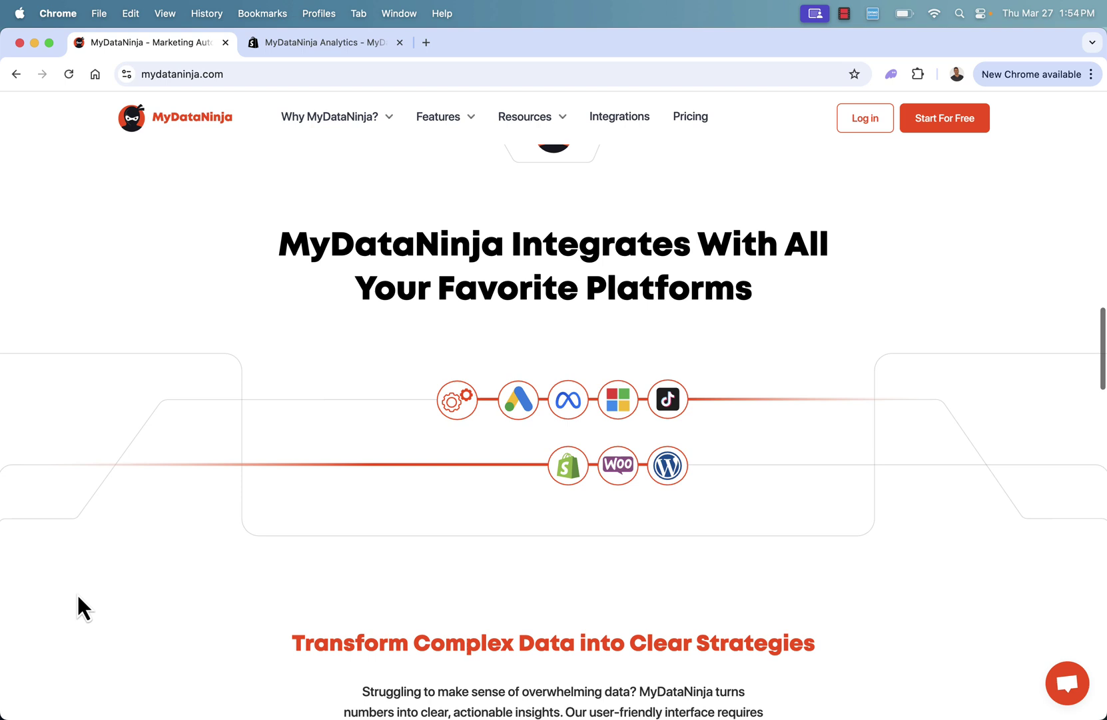
{"action": "scroll", "coordinate": [78, 595], "scroll_direction": "down", "scroll_amount": 6}
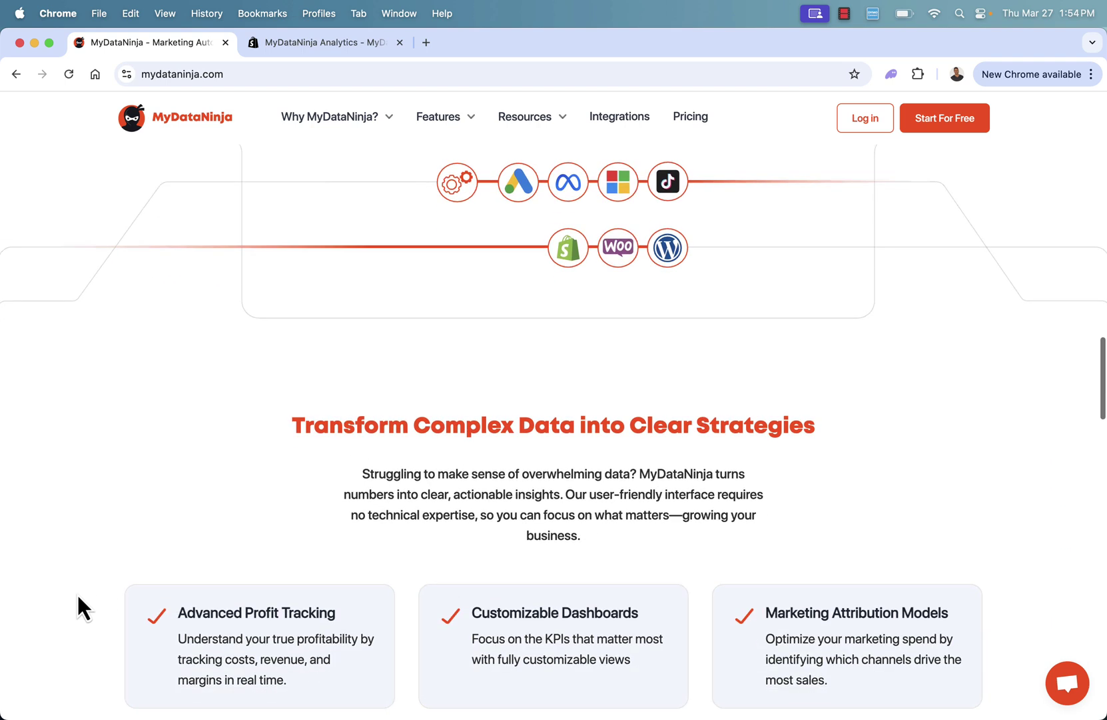
{"action": "scroll", "coordinate": [78, 593], "scroll_direction": "down", "scroll_amount": 2}
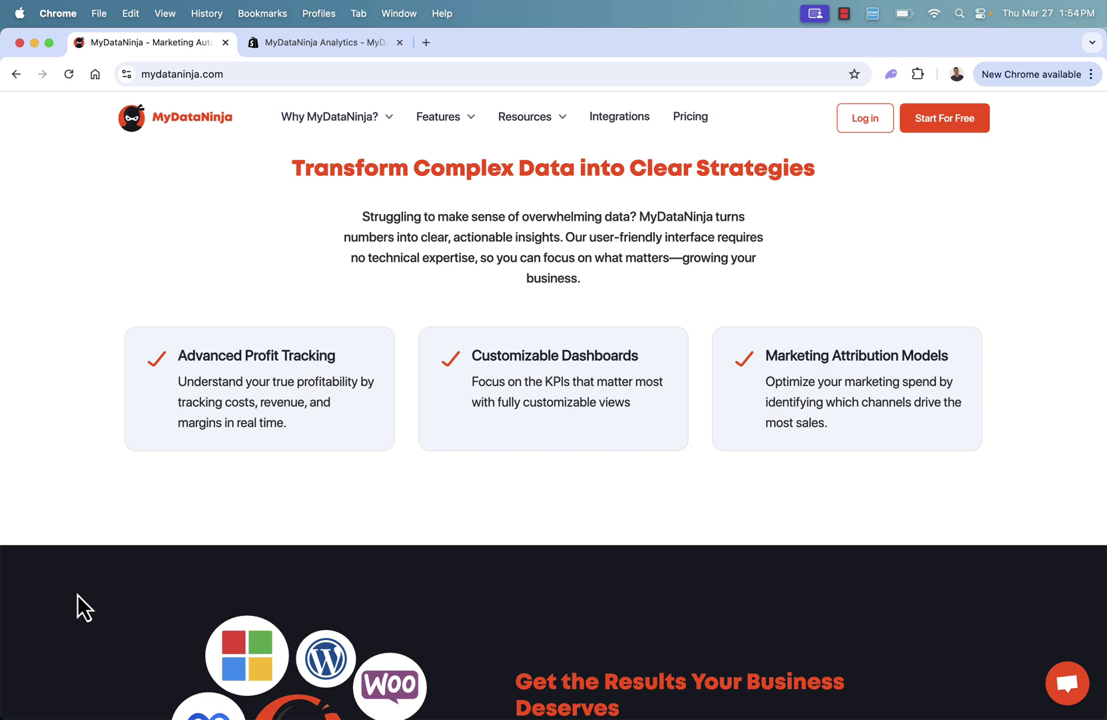
{"action": "scroll", "coordinate": [78, 594], "scroll_direction": "down", "scroll_amount": 4}
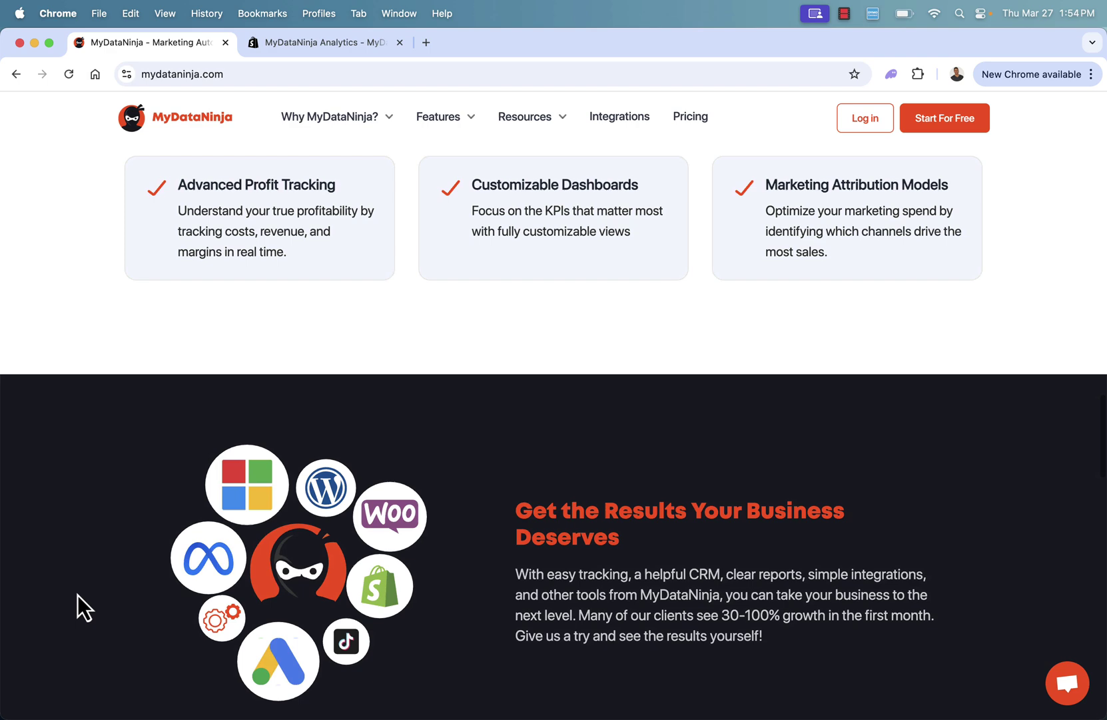
{"action": "scroll", "coordinate": [77, 594], "scroll_direction": "down", "scroll_amount": 3}
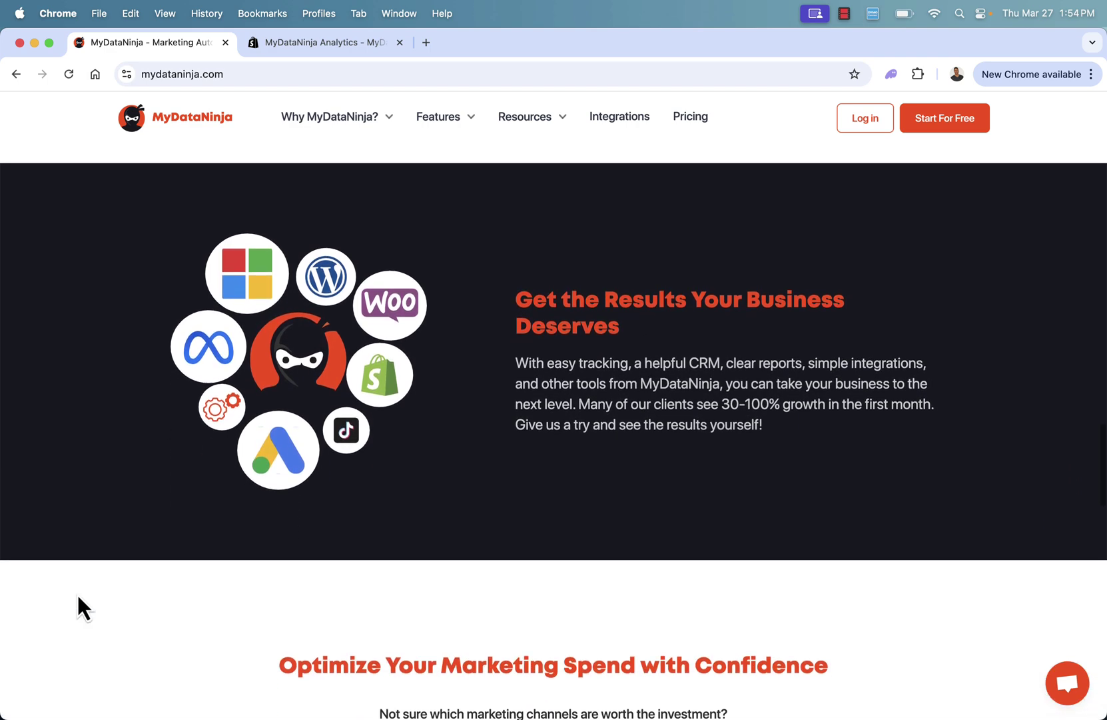
{"action": "scroll", "coordinate": [78, 597], "scroll_direction": "down", "scroll_amount": 3}
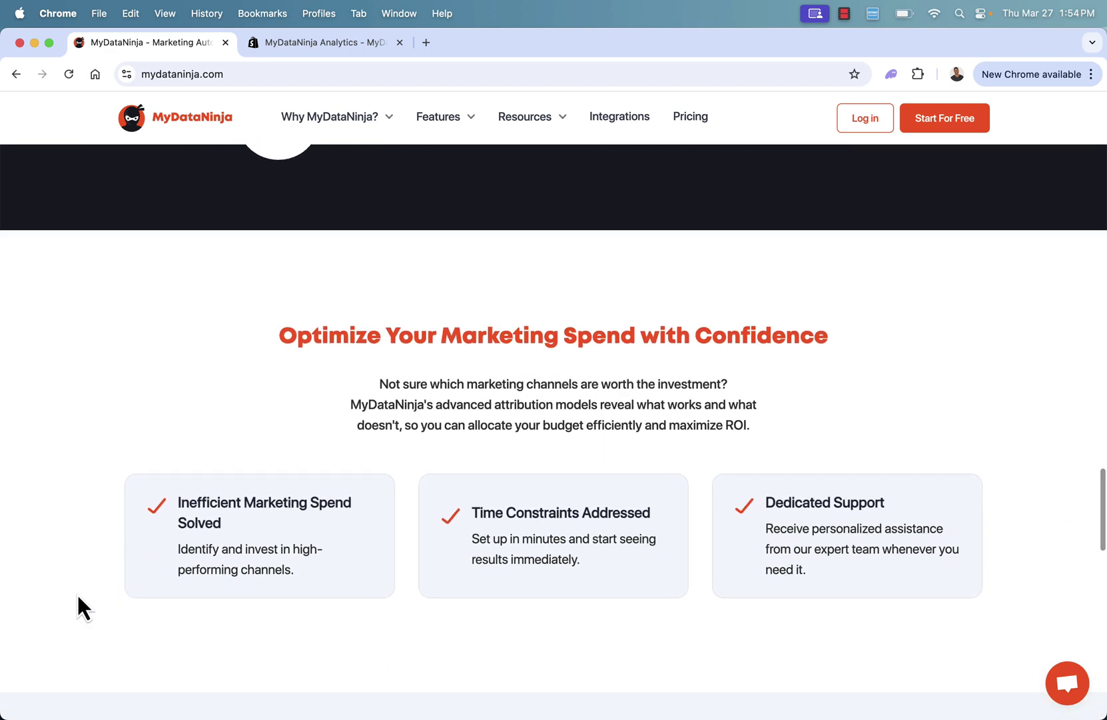
{"action": "scroll", "coordinate": [78, 594], "scroll_direction": "up", "scroll_amount": 20}
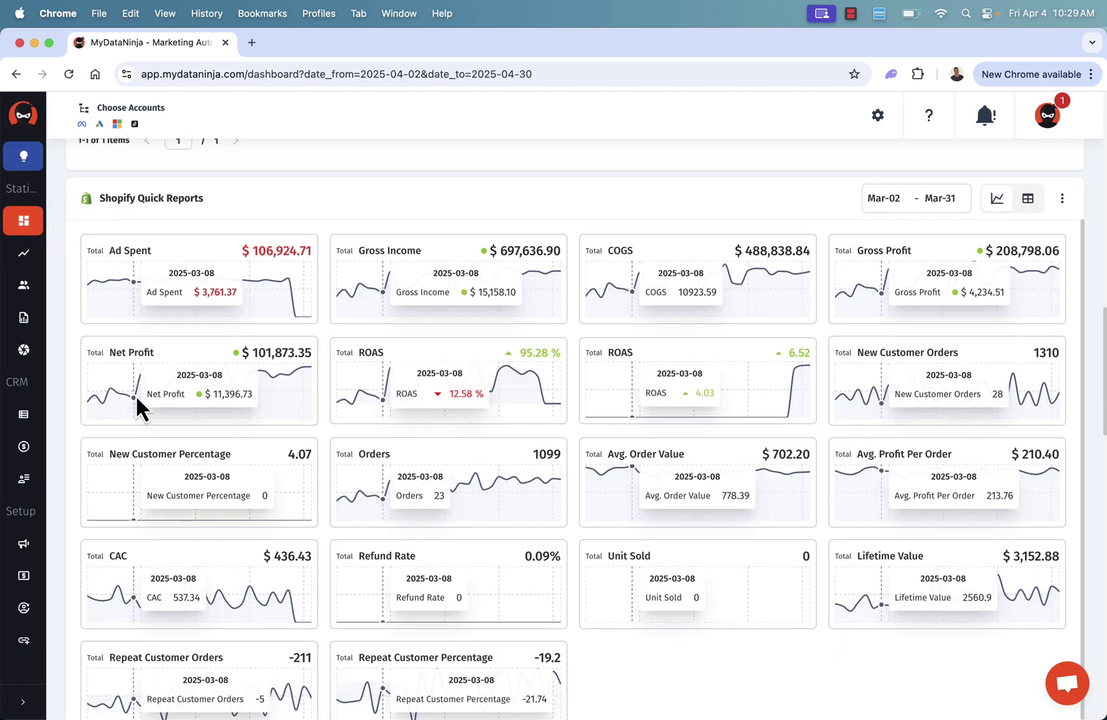
Inspect a data point on the Shopify Quick Reports charts.
{"action": "mouse_move", "coordinate": [773, 311]}
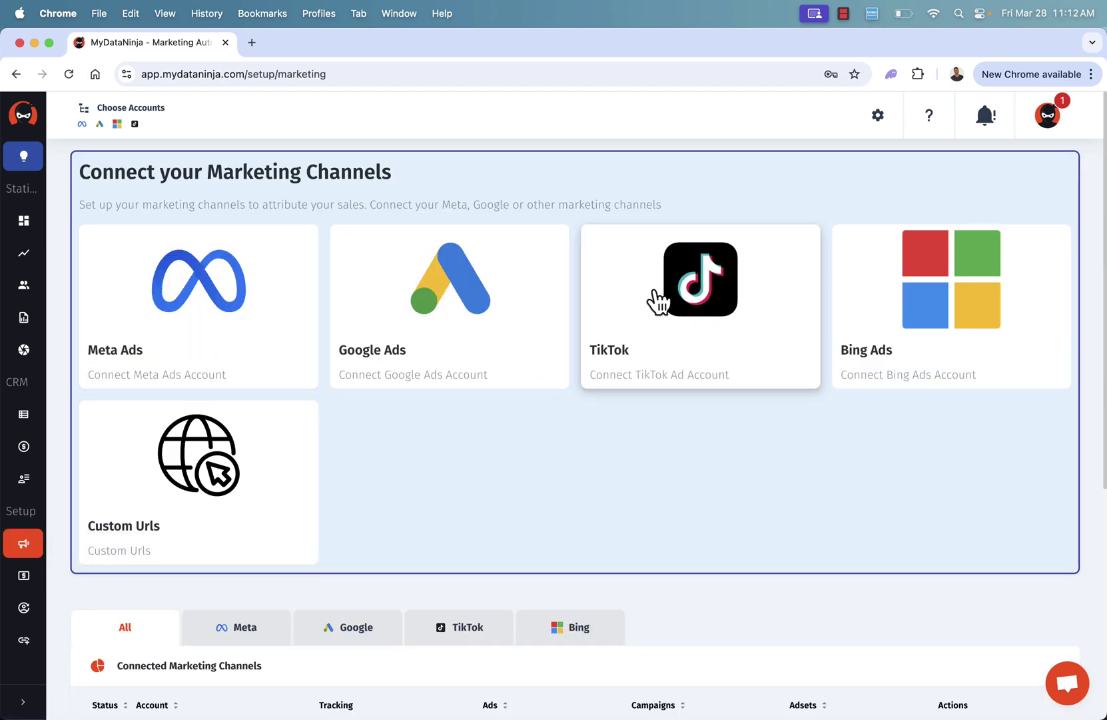
Show the second page of the Connected Marketing Channels accounts.
{"action": "scroll", "coordinate": [659, 309], "scroll_direction": "down", "scroll_amount": 10}
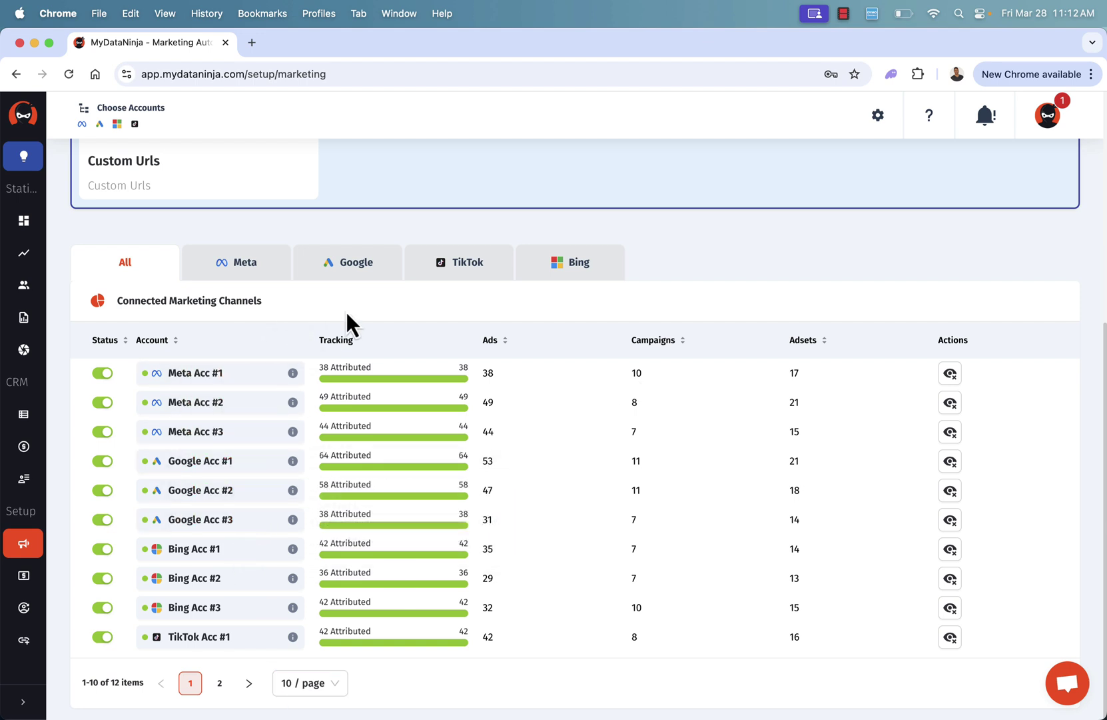
{"action": "left_click", "coordinate": [220, 682]}
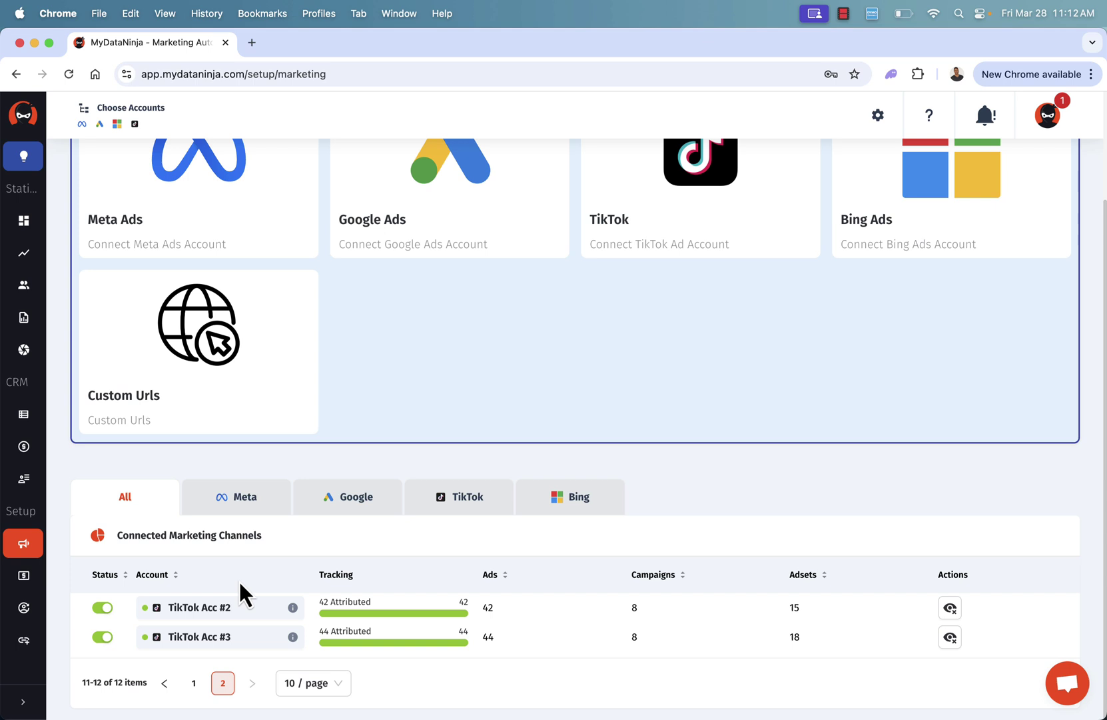
{"action": "scroll", "coordinate": [240, 583], "scroll_direction": "up", "scroll_amount": 2}
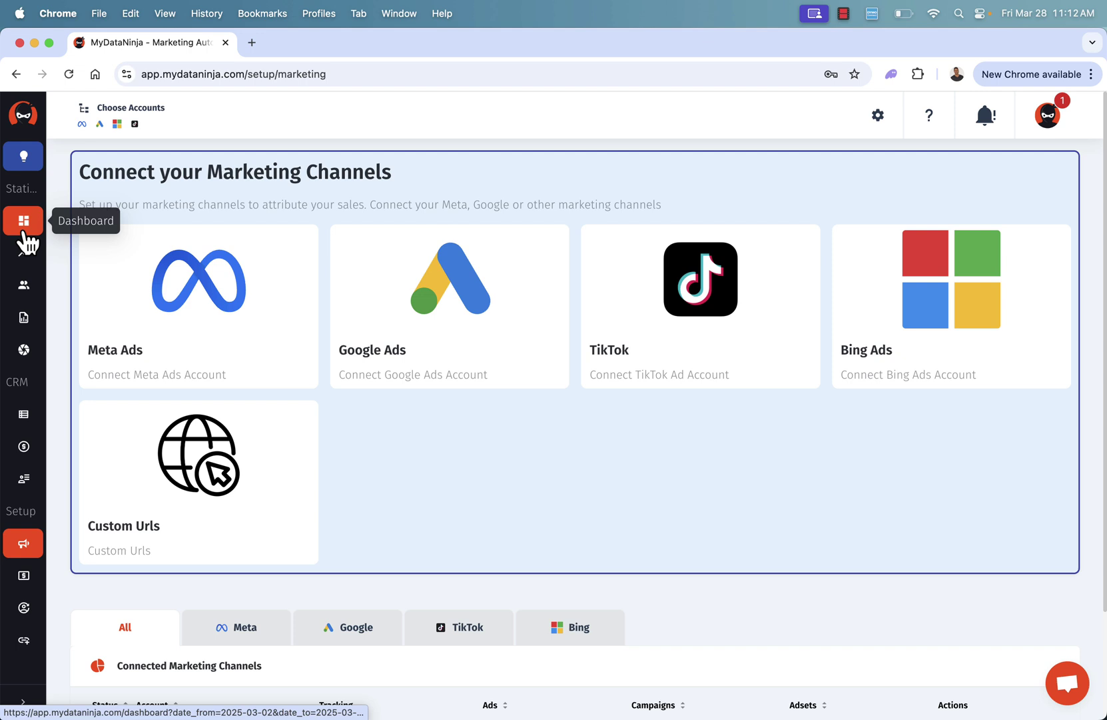
Filter the connected channels to Meta accounts, which returns an empty list.
{"action": "scroll", "coordinate": [138, 370], "scroll_direction": "down", "scroll_amount": 2}
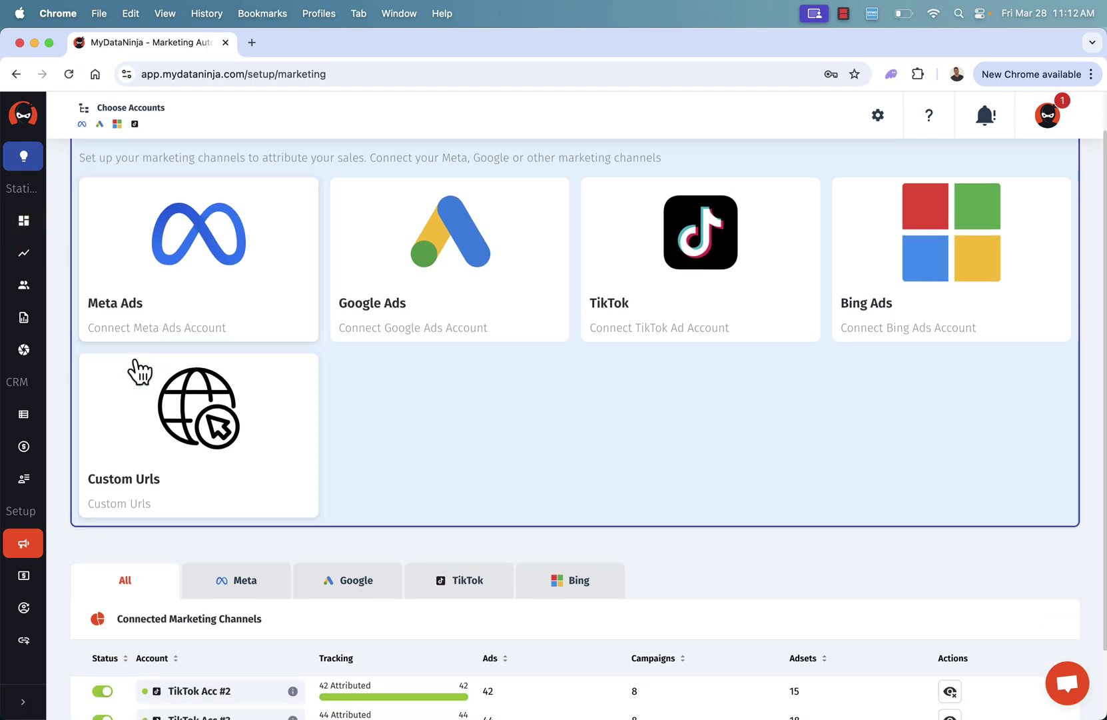
{"action": "left_click", "coordinate": [239, 601]}
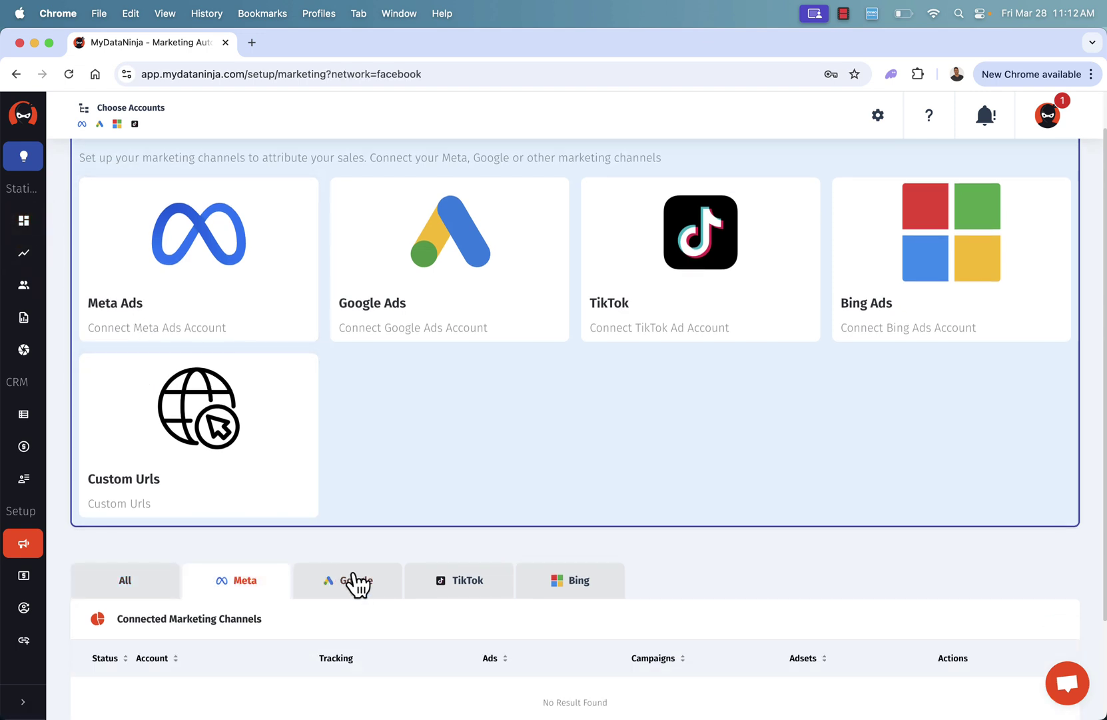
{"action": "scroll", "coordinate": [358, 510], "scroll_direction": "up", "scroll_amount": 2}
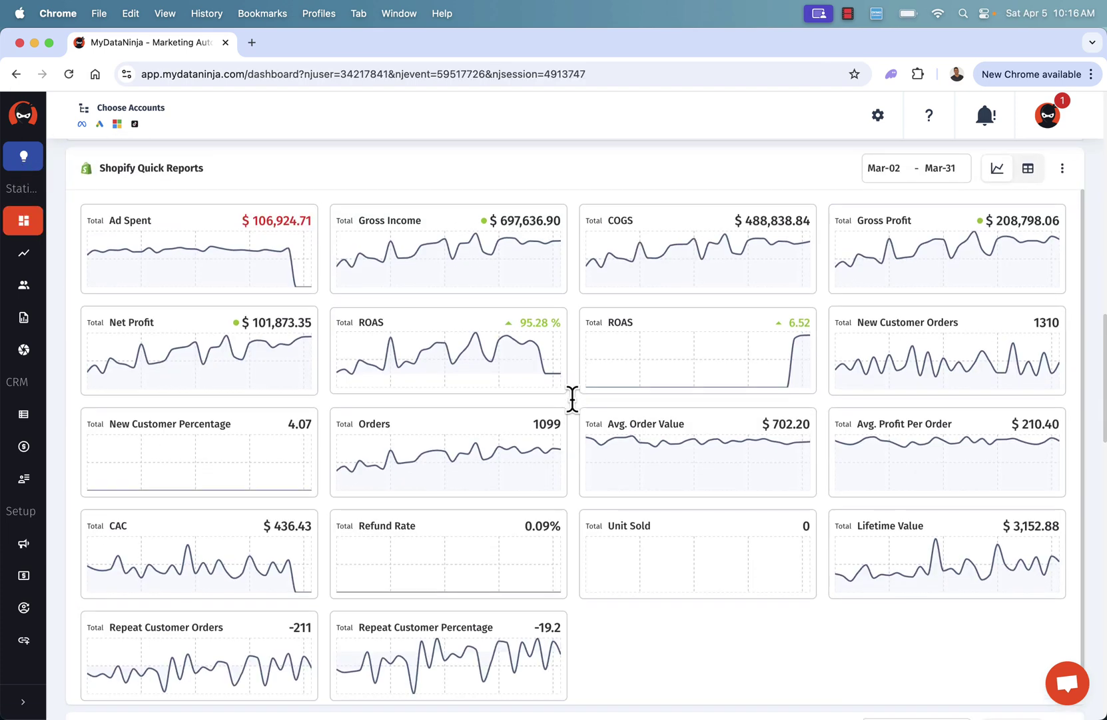
Compare values across the Shopify Quick Reports trend charts.
{"action": "scroll", "coordinate": [572, 399], "scroll_direction": "up", "scroll_amount": 1}
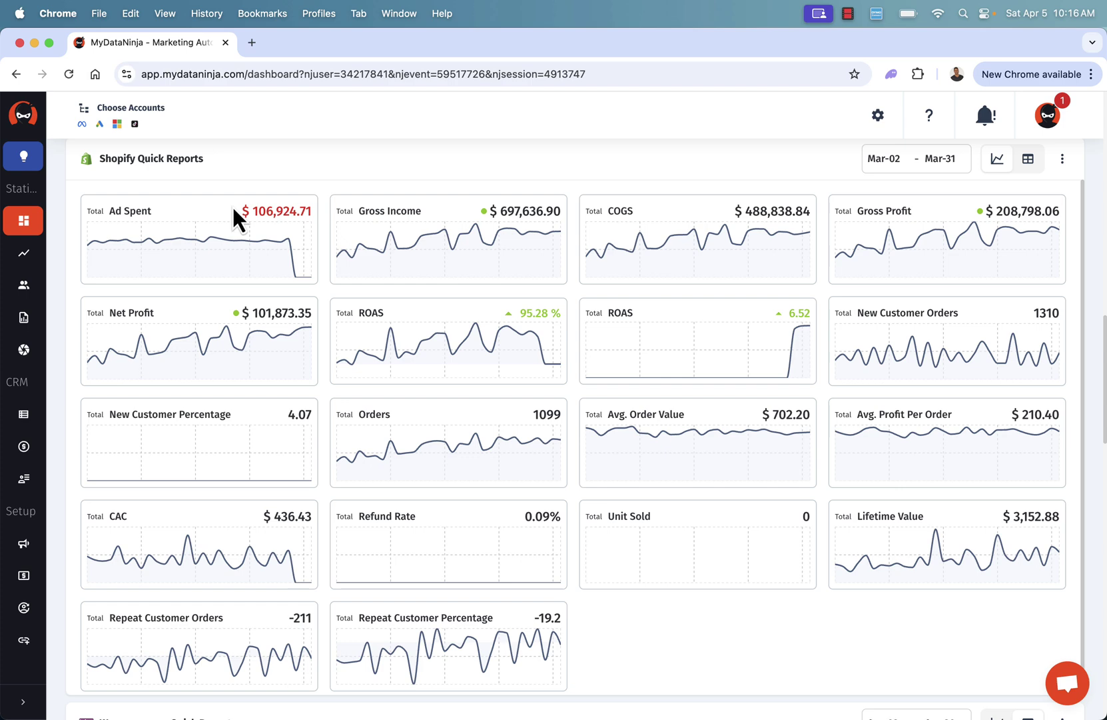
{"action": "mouse_move", "coordinate": [118, 247]}
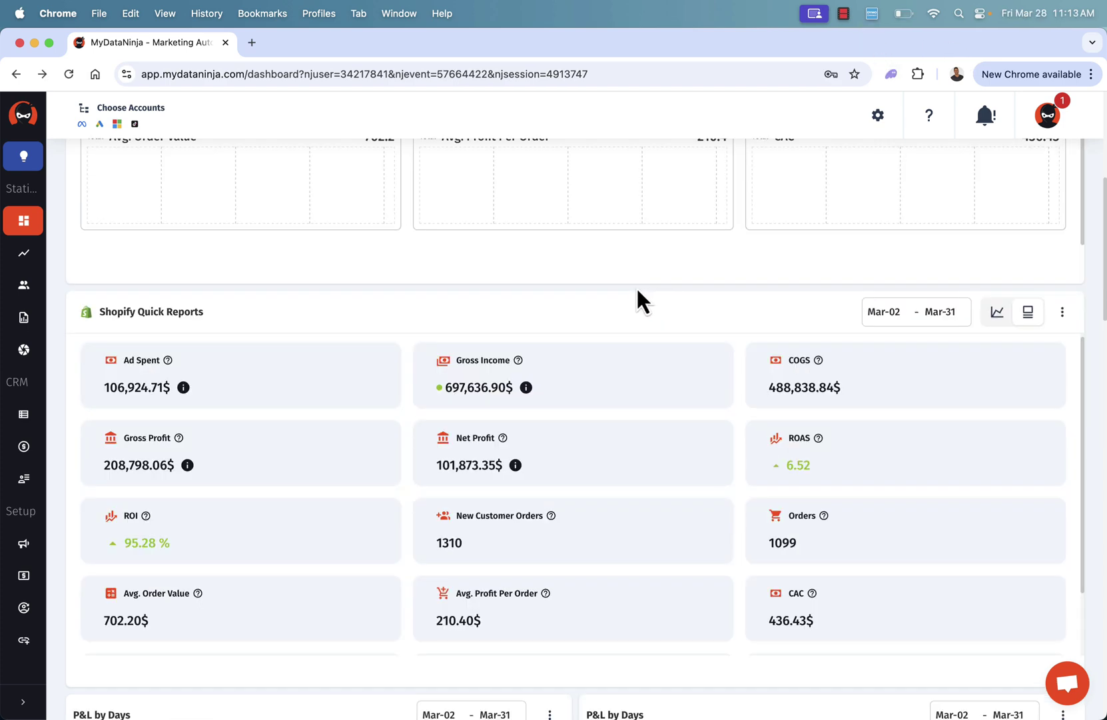
{"action": "scroll", "coordinate": [640, 301], "scroll_direction": "down", "scroll_amount": 1}
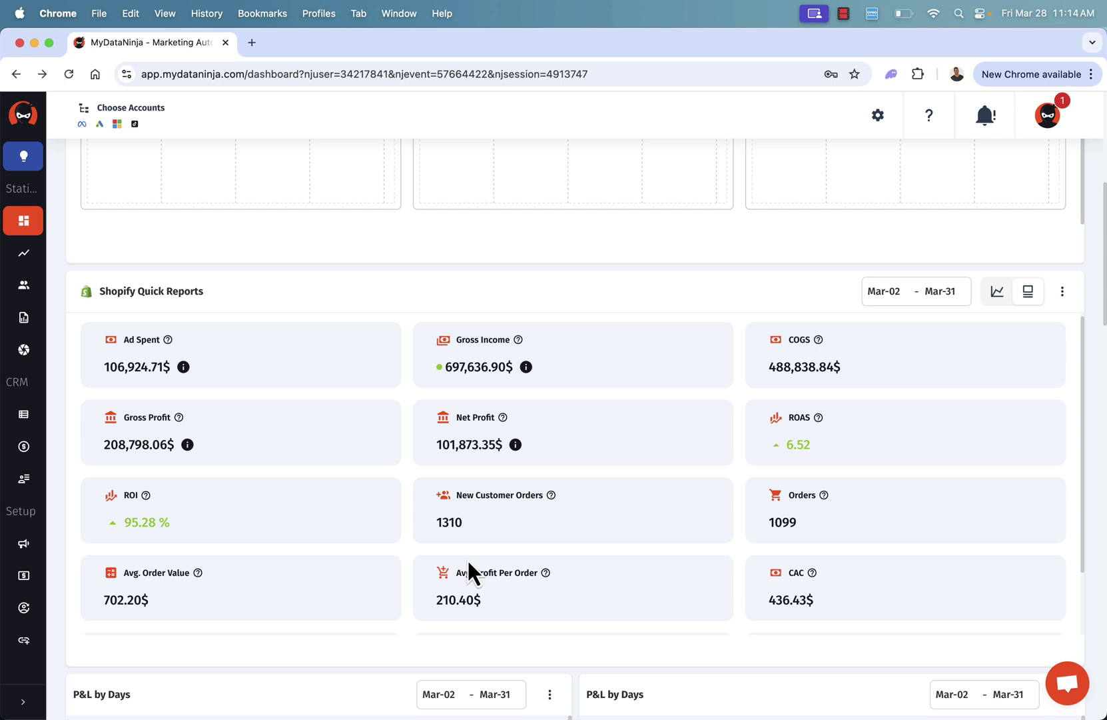
{"action": "scroll", "coordinate": [505, 496], "scroll_direction": "down", "scroll_amount": 1}
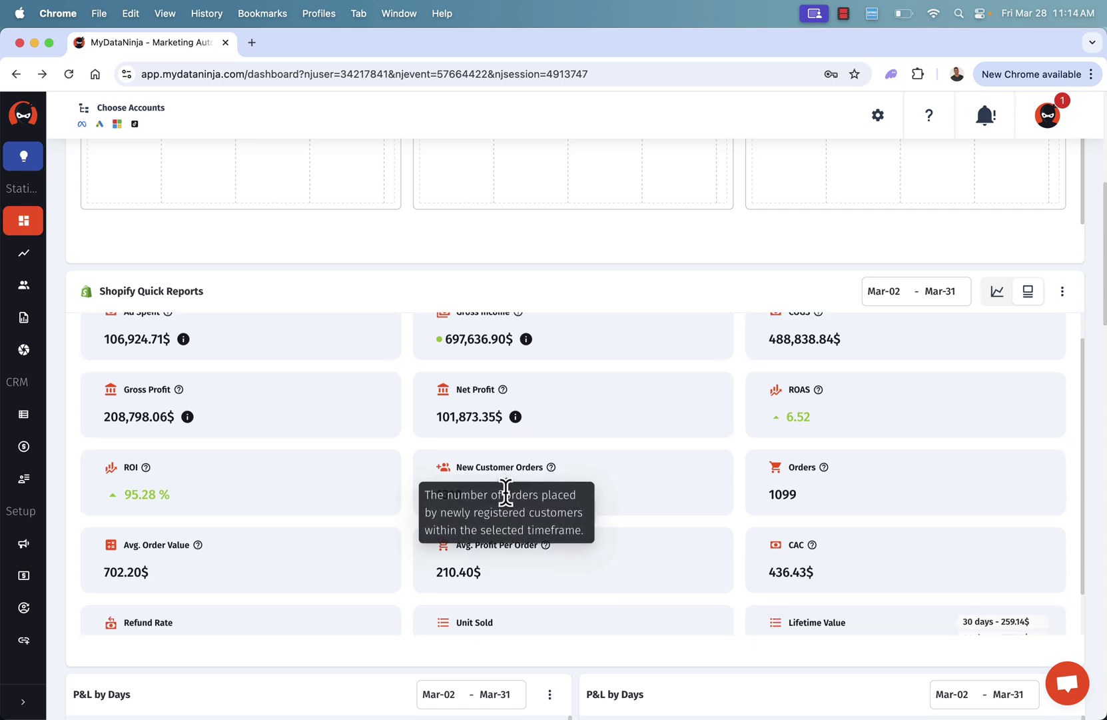
{"action": "scroll", "coordinate": [294, 513], "scroll_direction": "down", "scroll_amount": 6}
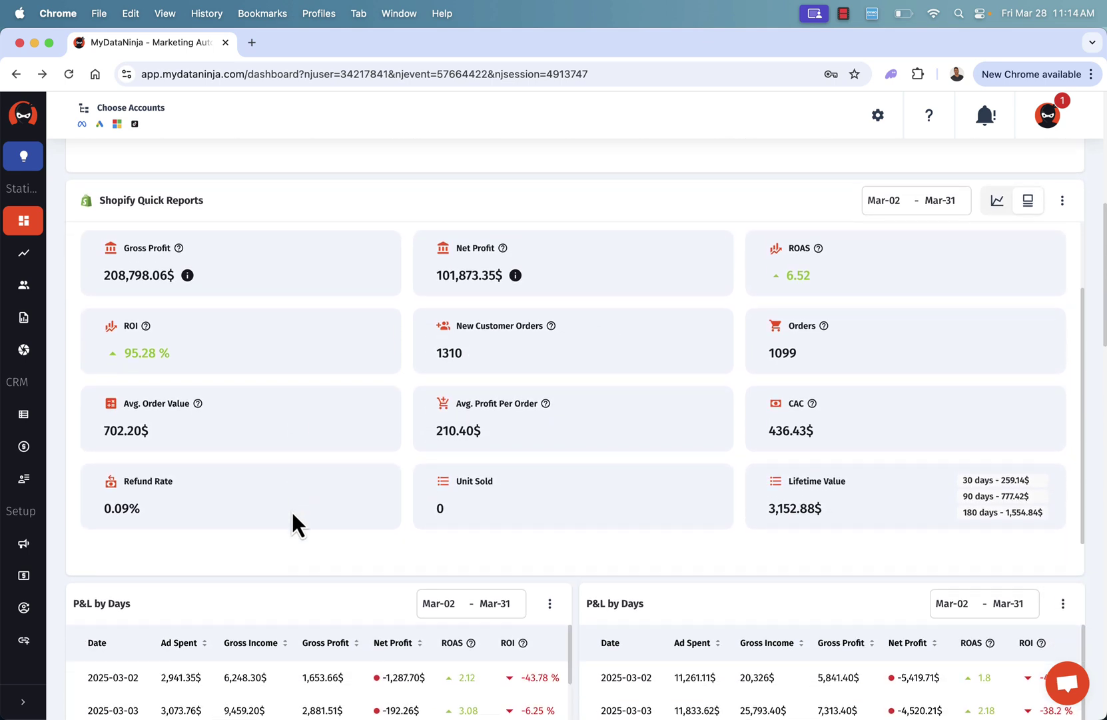
{"action": "scroll", "coordinate": [292, 510], "scroll_direction": "down", "scroll_amount": 2}
{"action": "scroll", "coordinate": [293, 563], "scroll_direction": "down", "scroll_amount": 2}
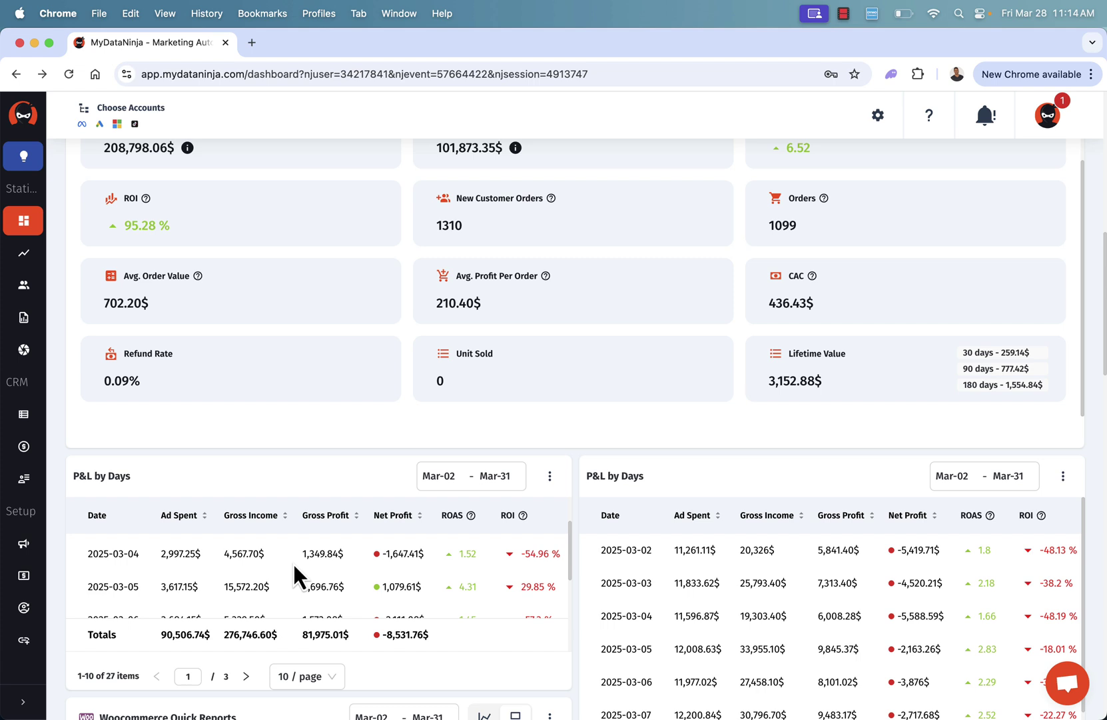
{"action": "scroll", "coordinate": [293, 562], "scroll_direction": "down", "scroll_amount": 3}
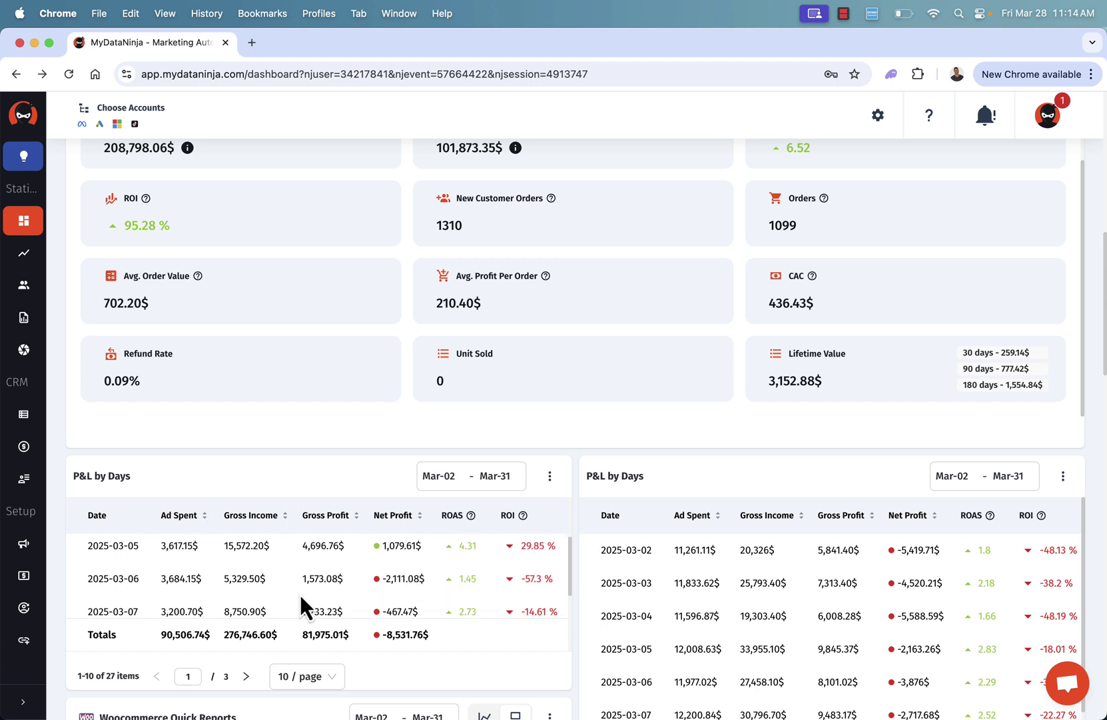
{"action": "scroll", "coordinate": [299, 593], "scroll_direction": "down", "scroll_amount": 2}
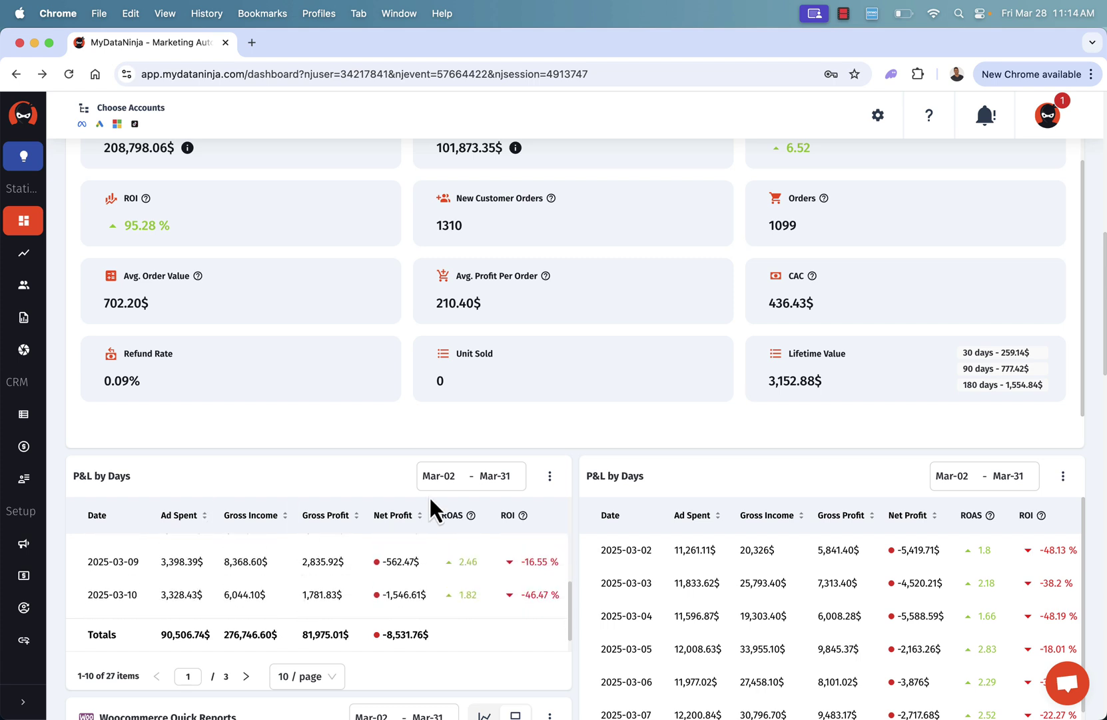
{"action": "scroll", "coordinate": [600, 445], "scroll_direction": "down", "scroll_amount": 3}
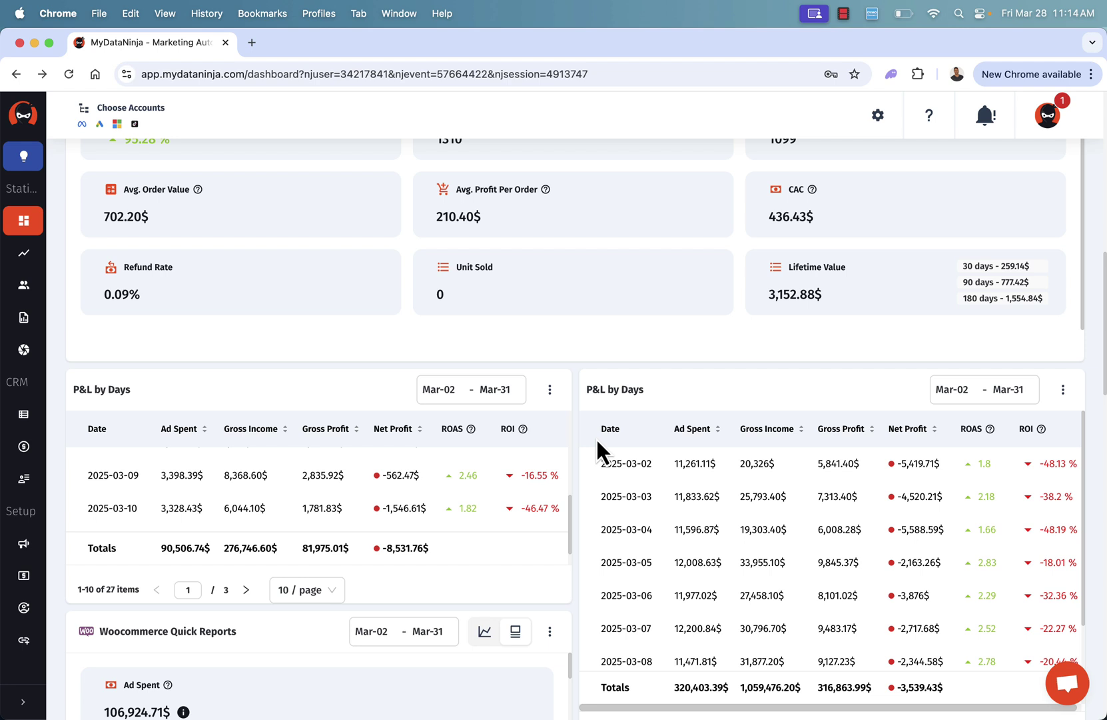
{"action": "scroll", "coordinate": [597, 439], "scroll_direction": "down", "scroll_amount": 1}
{"action": "scroll", "coordinate": [554, 527], "scroll_direction": "up", "scroll_amount": 5}
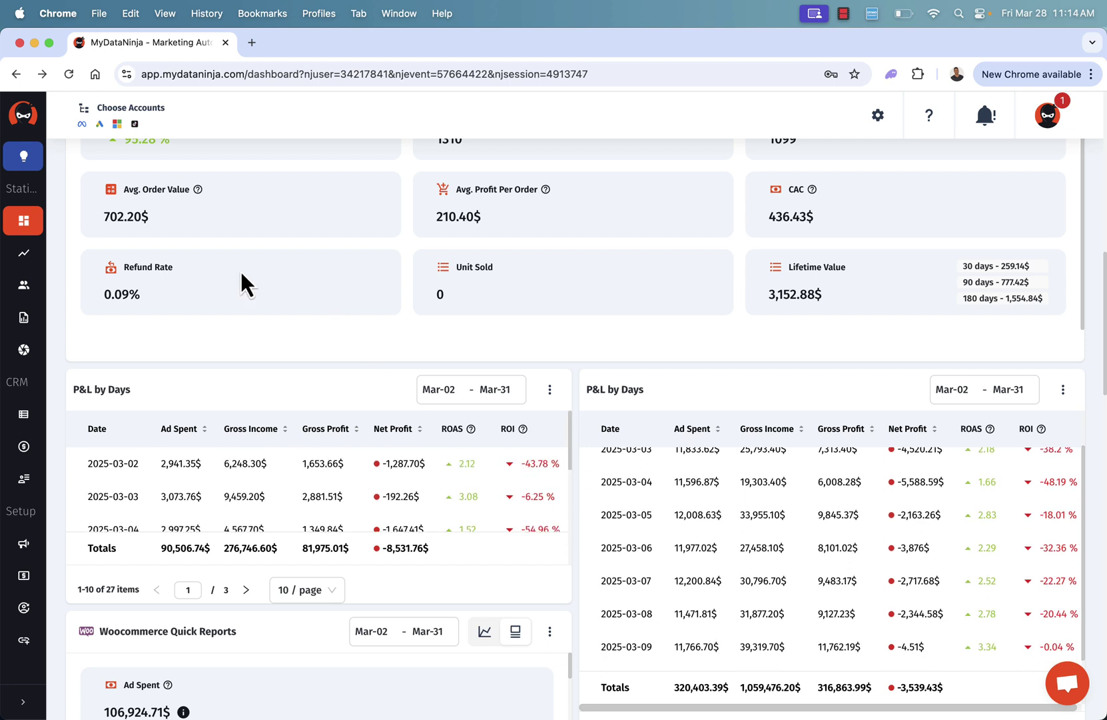
{"action": "scroll", "coordinate": [213, 268], "scroll_direction": "up", "scroll_amount": 2}
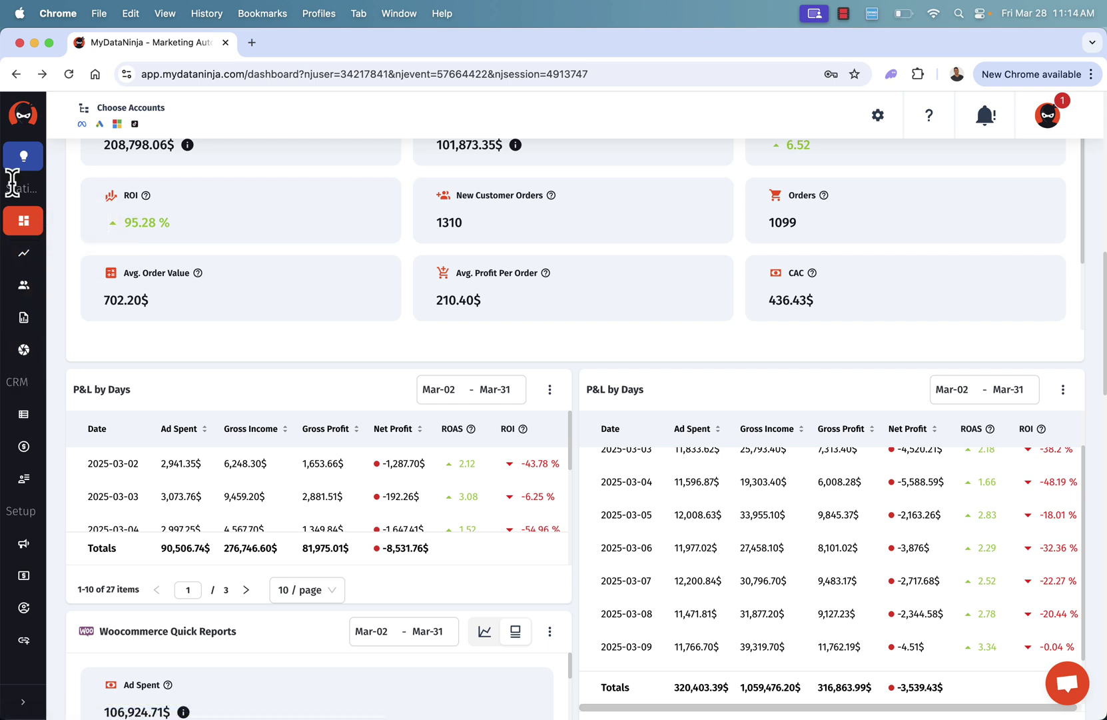
Open the CRM orders list and highlight the first order's 751$ value and profit.
{"action": "left_click", "coordinate": [25, 258]}
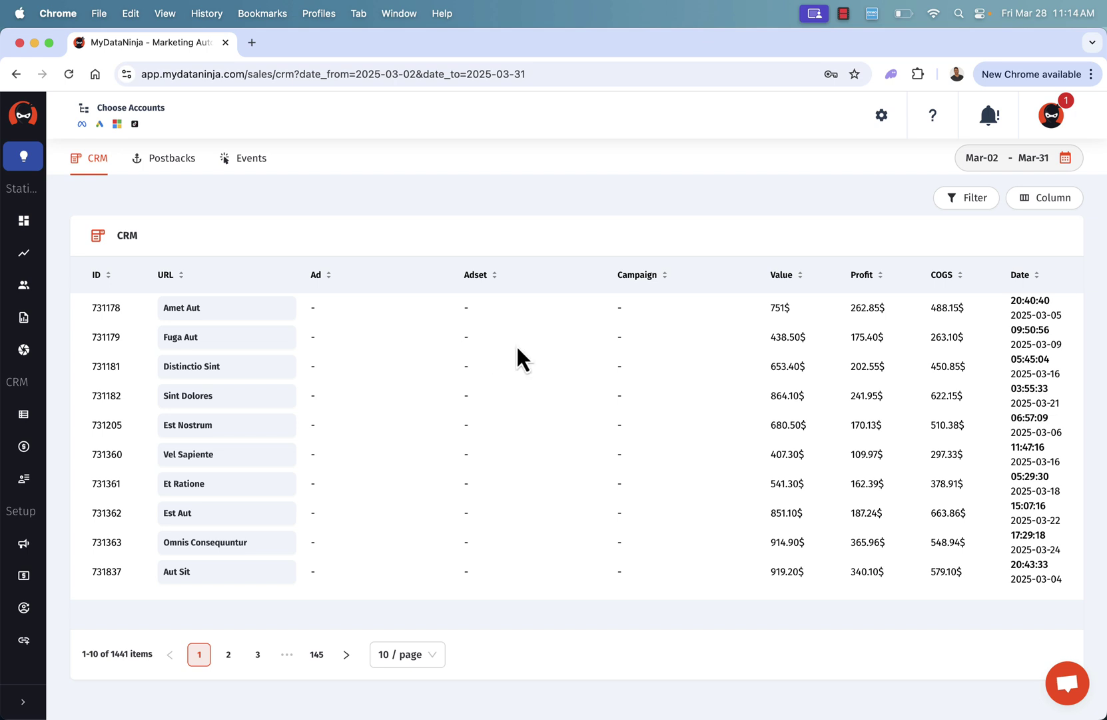
{"action": "triple_click", "coordinate": [782, 309]}
{"action": "double_click", "coordinate": [861, 307]}
Go to the second page of orders, then open the ad Reporting page by ad sets.
{"action": "left_click", "coordinate": [233, 655]}
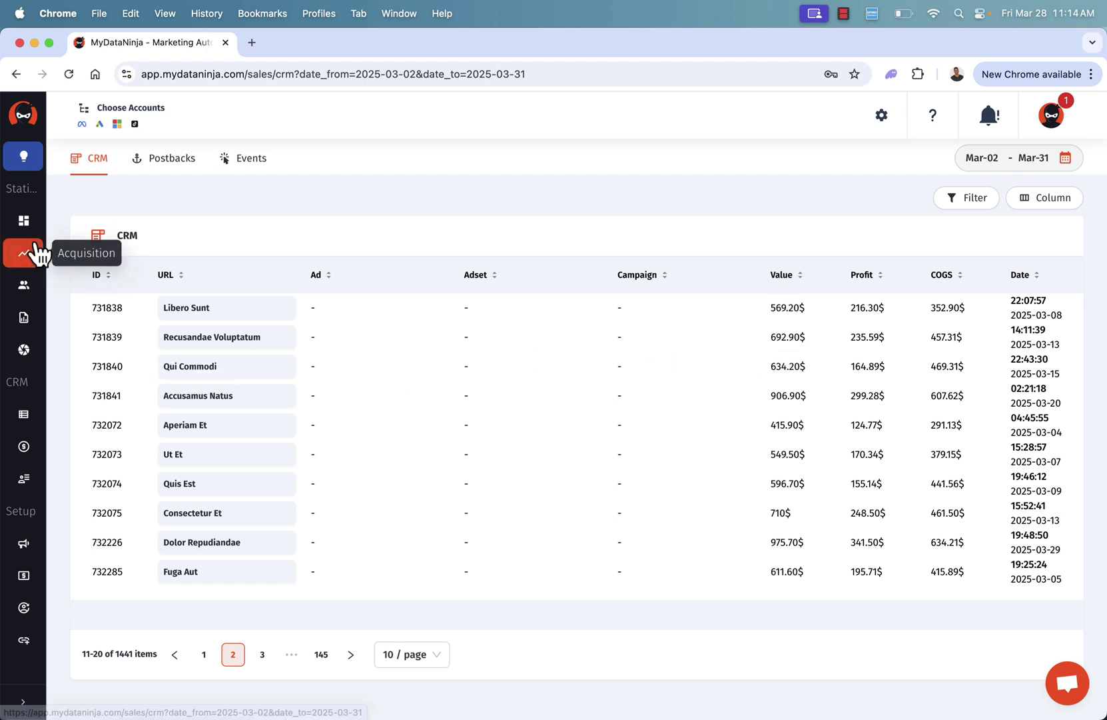
{"action": "left_click", "coordinate": [23, 285]}
{"action": "left_click", "coordinate": [24, 315]}
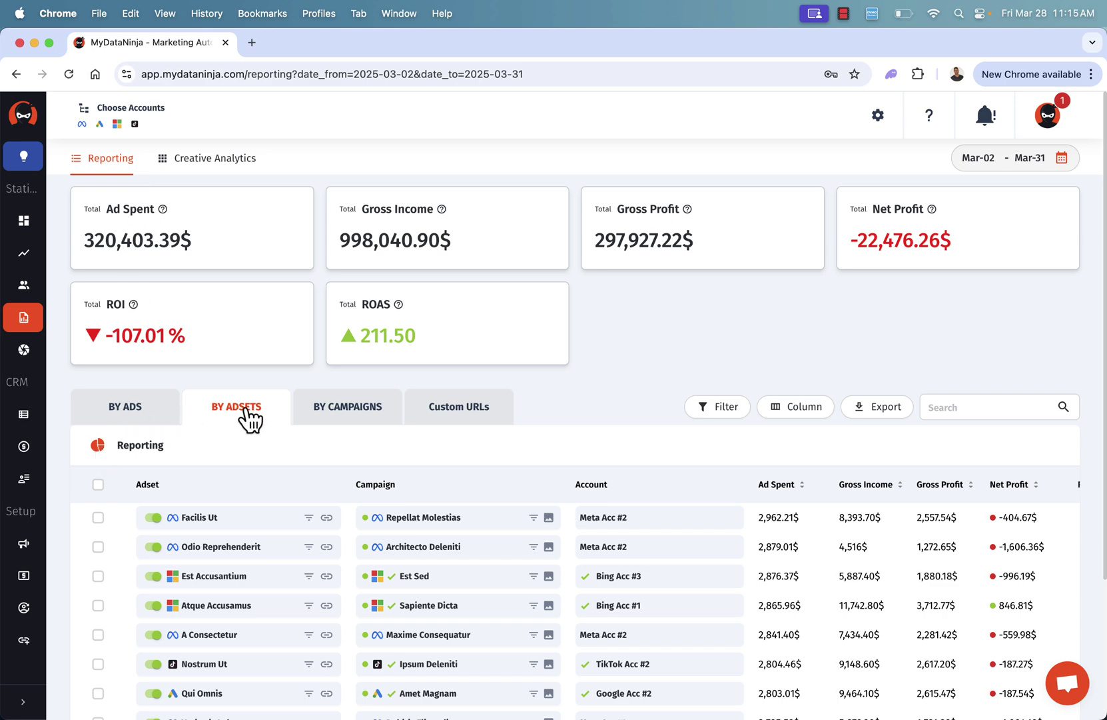
Switch the Reporting table from By Ads to By Campaigns grouping.
{"action": "left_click", "coordinate": [139, 420]}
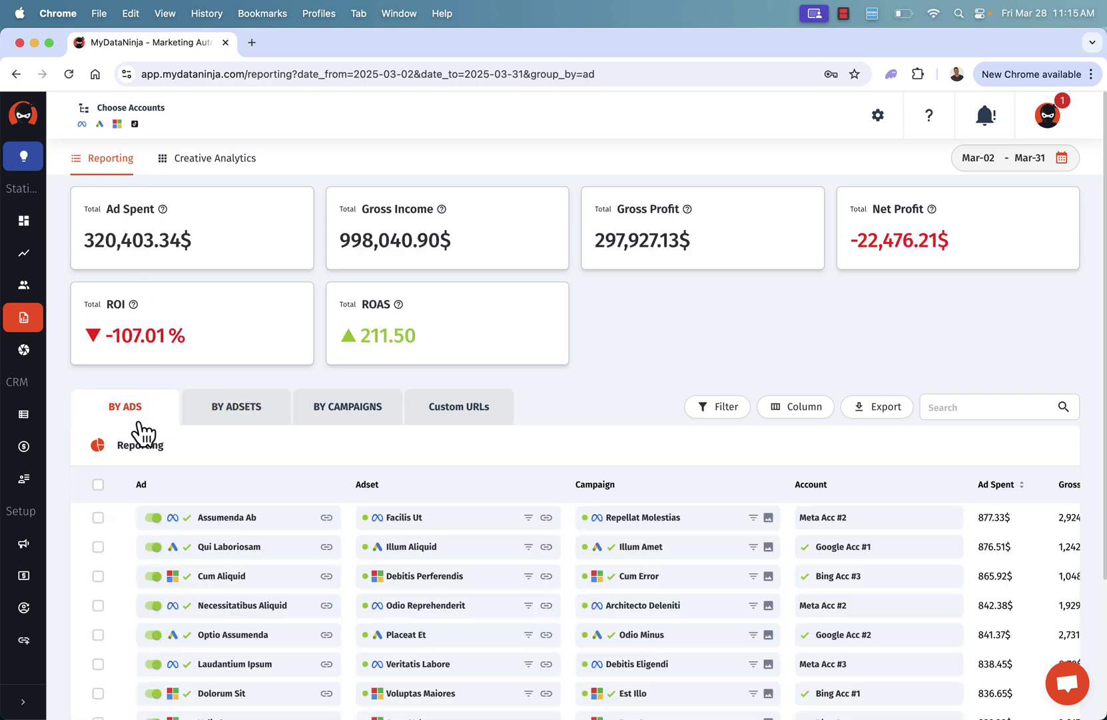
{"action": "left_click", "coordinate": [360, 408]}
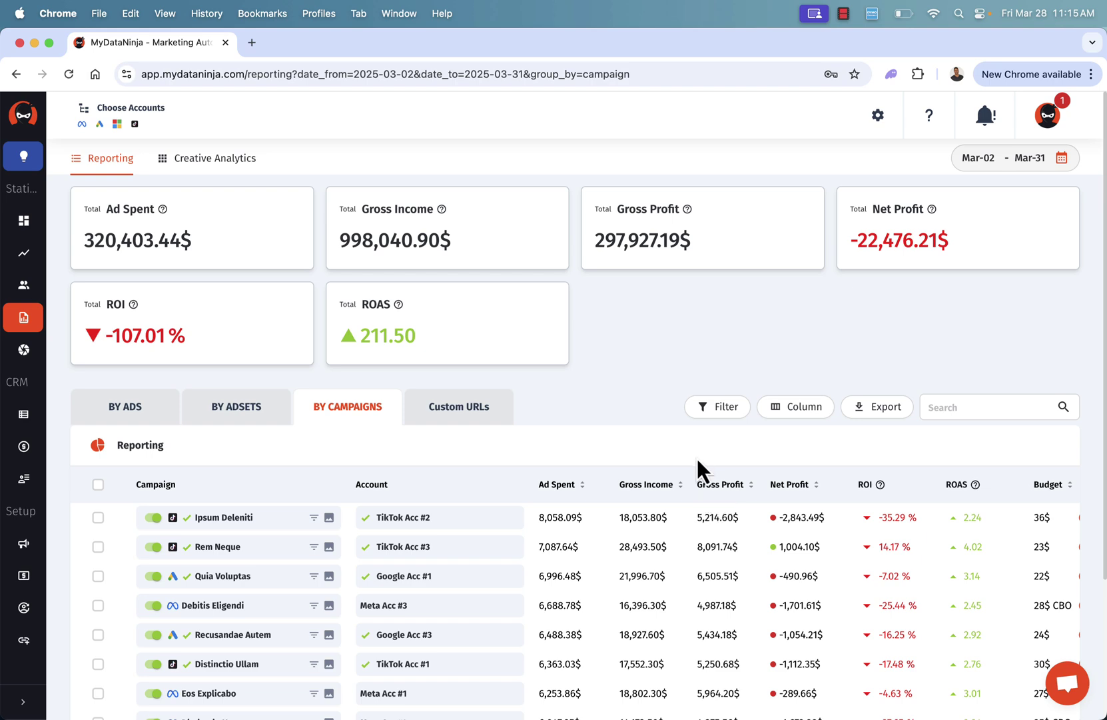
{"action": "scroll", "coordinate": [797, 573], "scroll_direction": "right", "scroll_amount": 5}
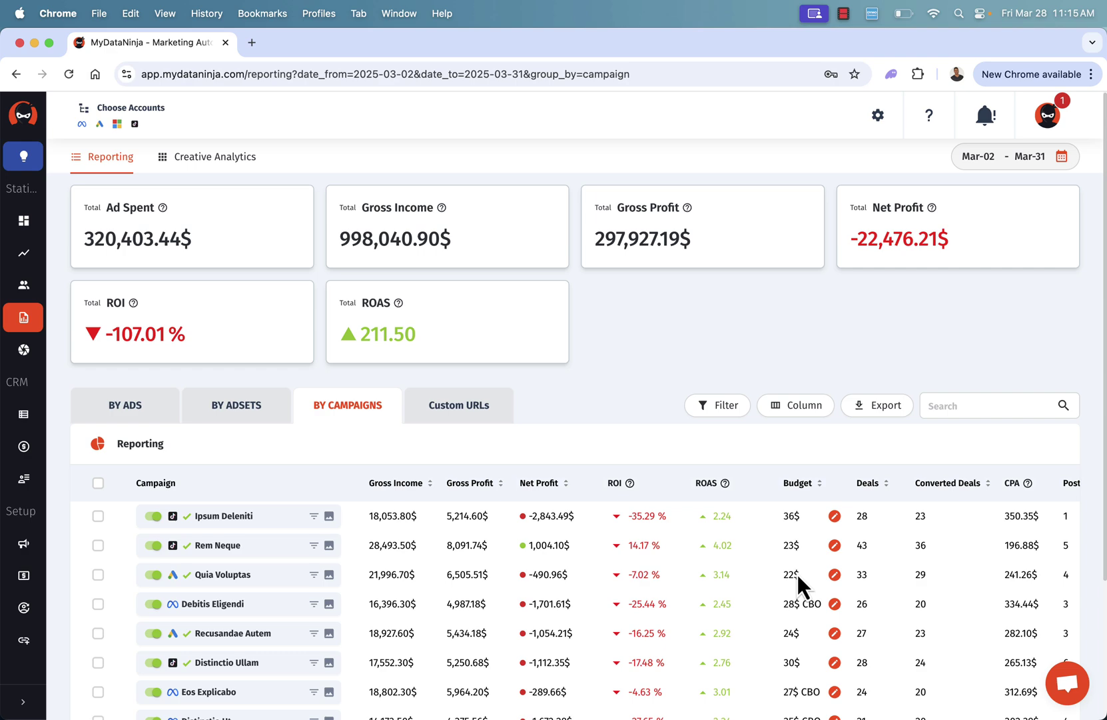
{"action": "scroll", "coordinate": [797, 573], "scroll_direction": "right", "scroll_amount": 3}
{"action": "mouse_move", "coordinate": [915, 484]}
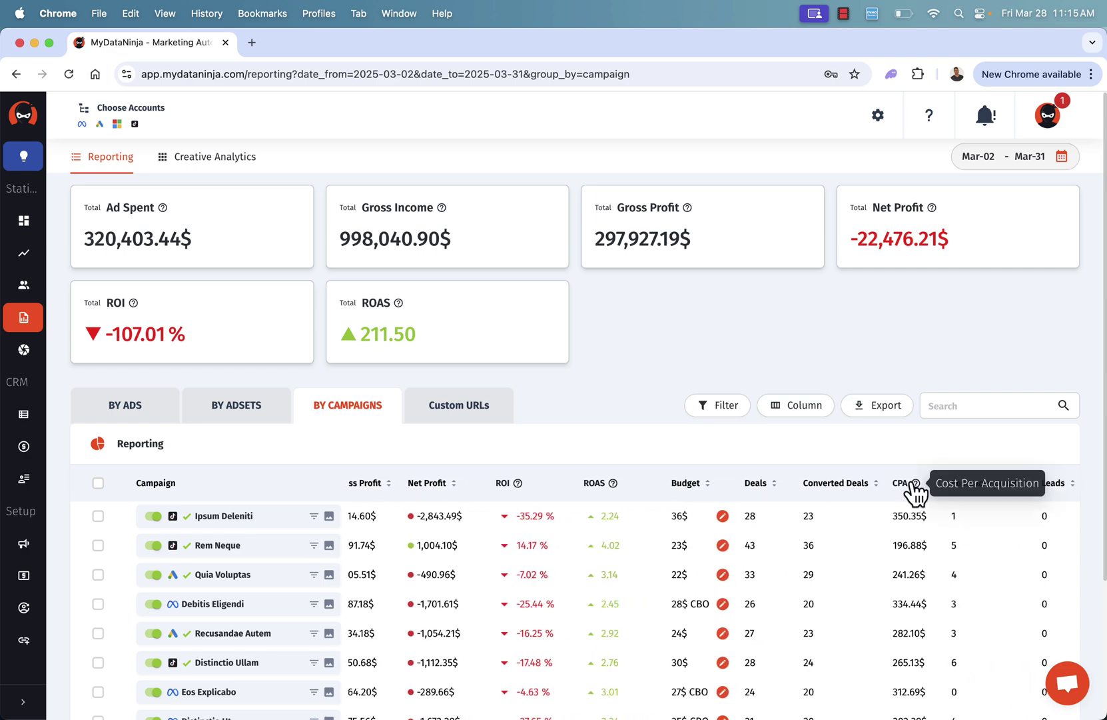
{"action": "scroll", "coordinate": [910, 563], "scroll_direction": "down", "scroll_amount": 2}
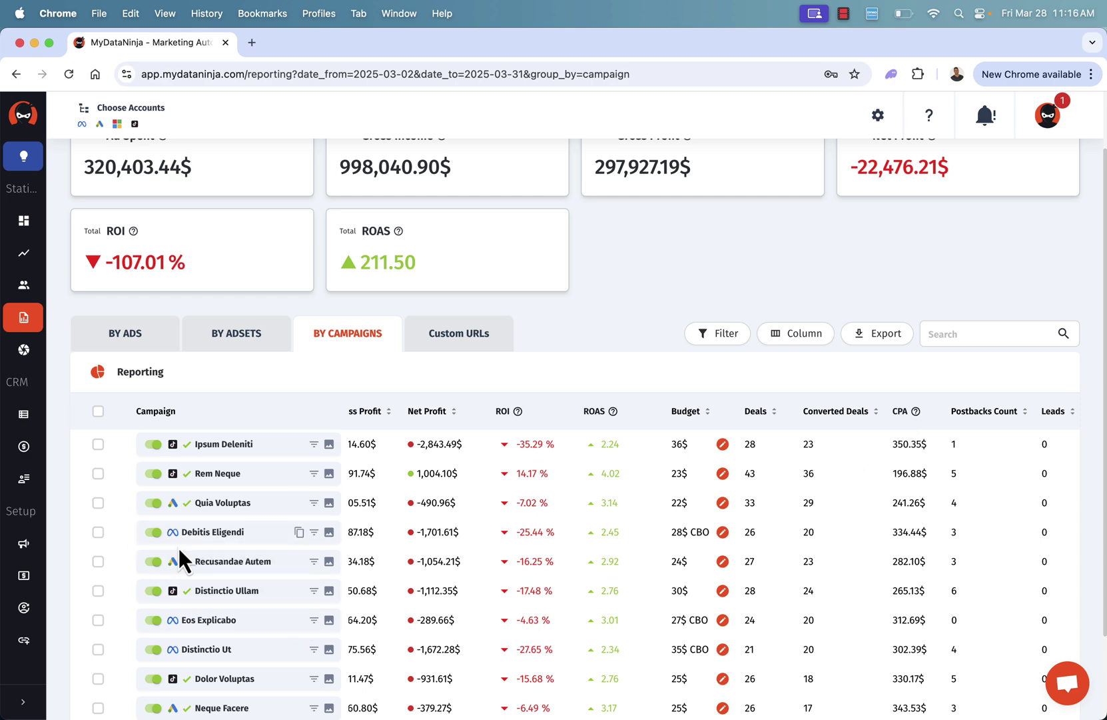
{"action": "scroll", "coordinate": [178, 546], "scroll_direction": "left", "scroll_amount": 10}
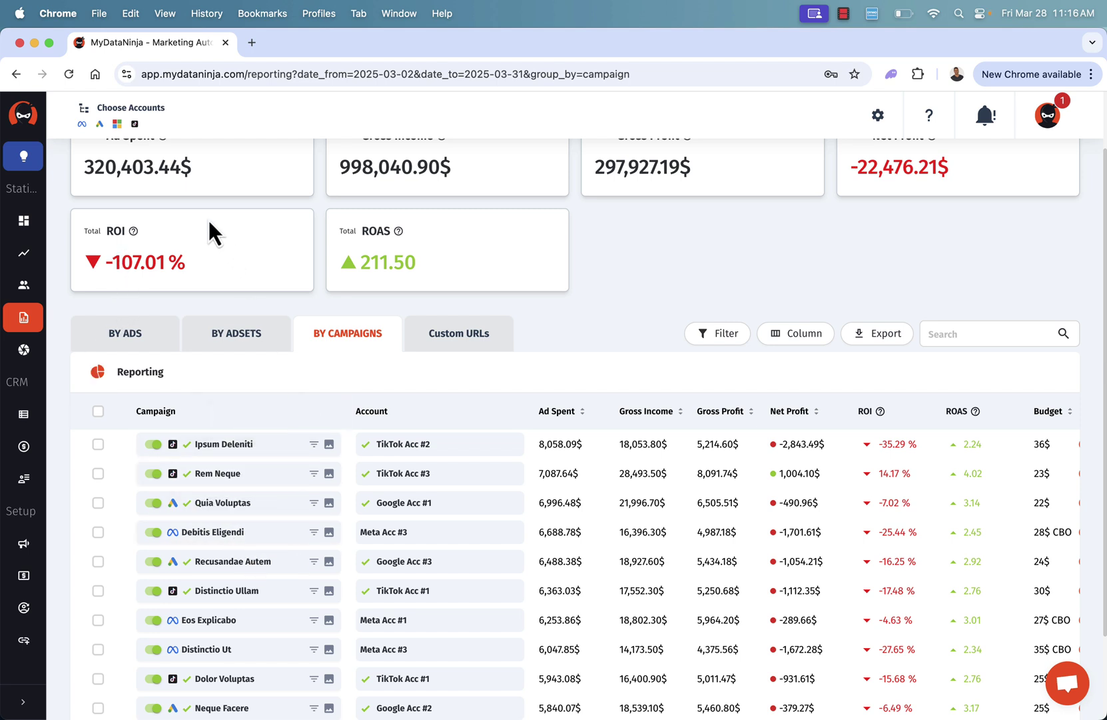
{"action": "mouse_move", "coordinate": [26, 351]}
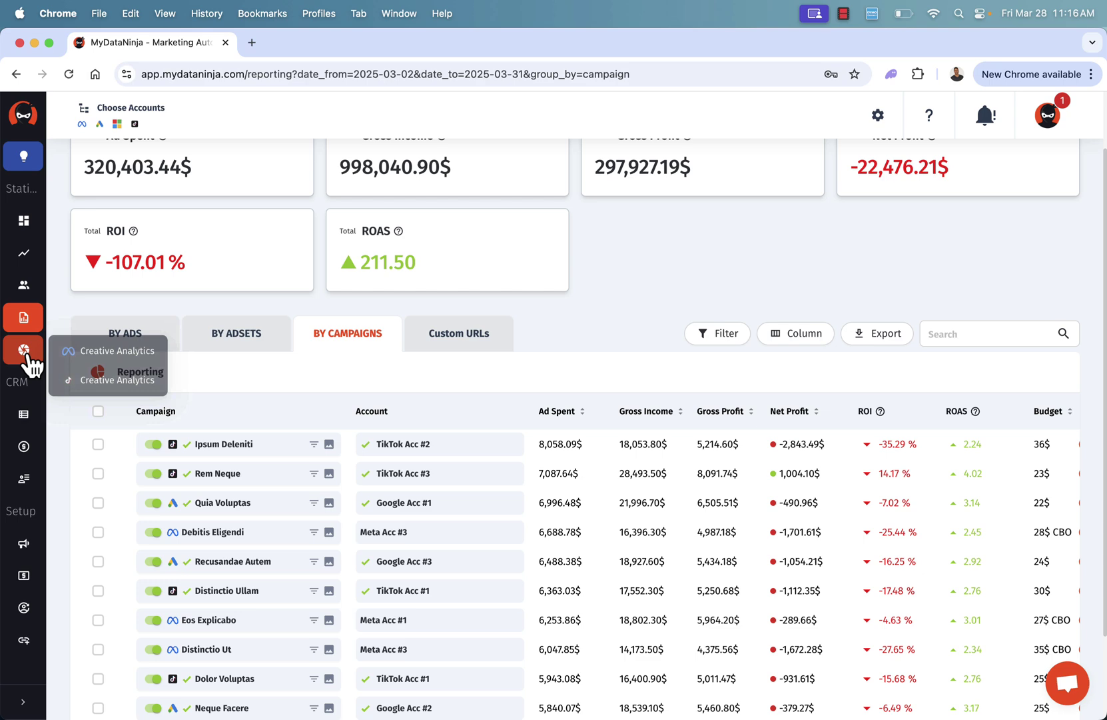
Open Meta creative analytics and review the first creative cards' ad spent and net profit.
{"action": "left_click", "coordinate": [74, 353]}
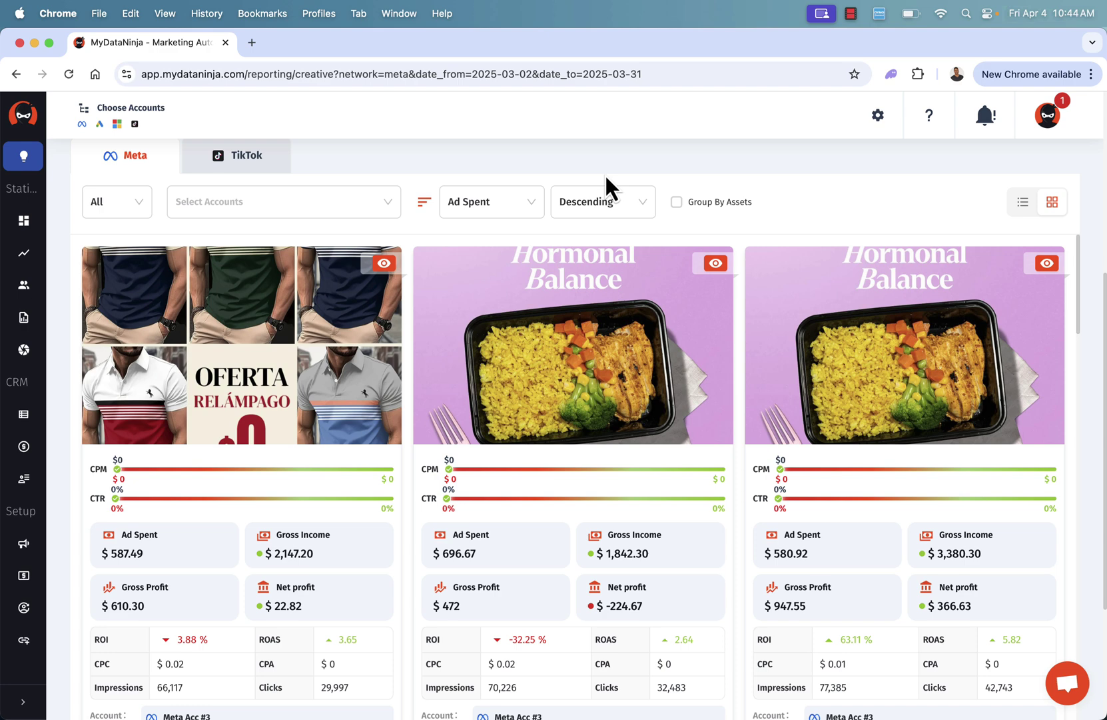
{"action": "scroll", "coordinate": [467, 309], "scroll_direction": "up", "scroll_amount": 3}
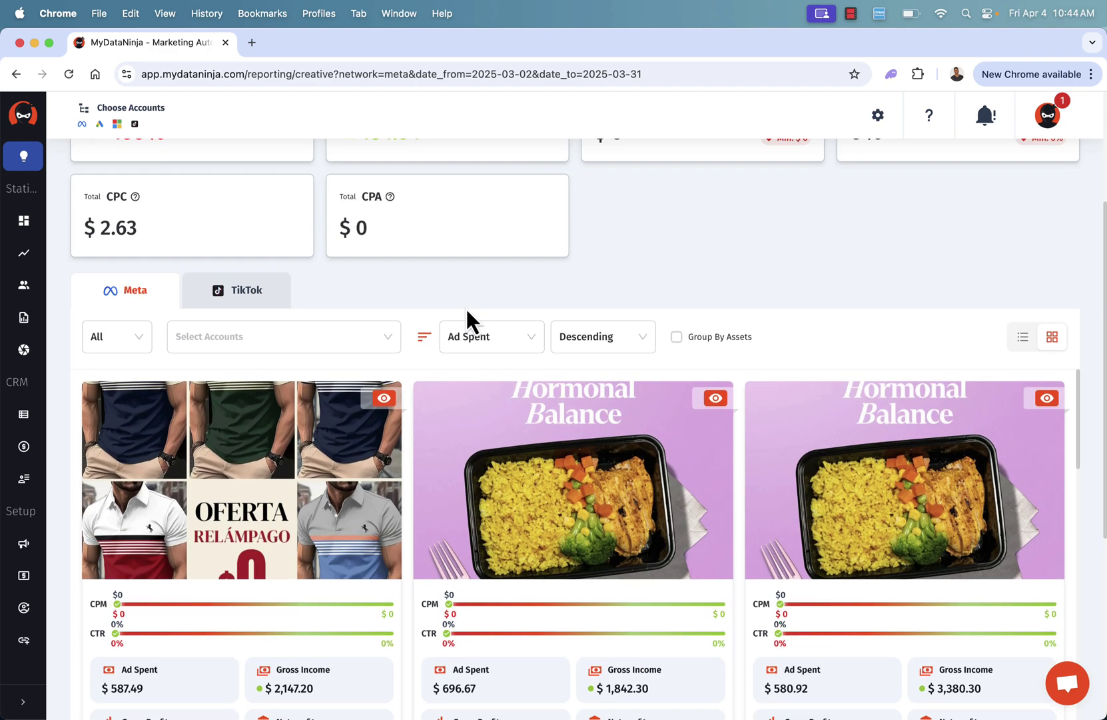
{"action": "scroll", "coordinate": [402, 442], "scroll_direction": "up", "scroll_amount": 2}
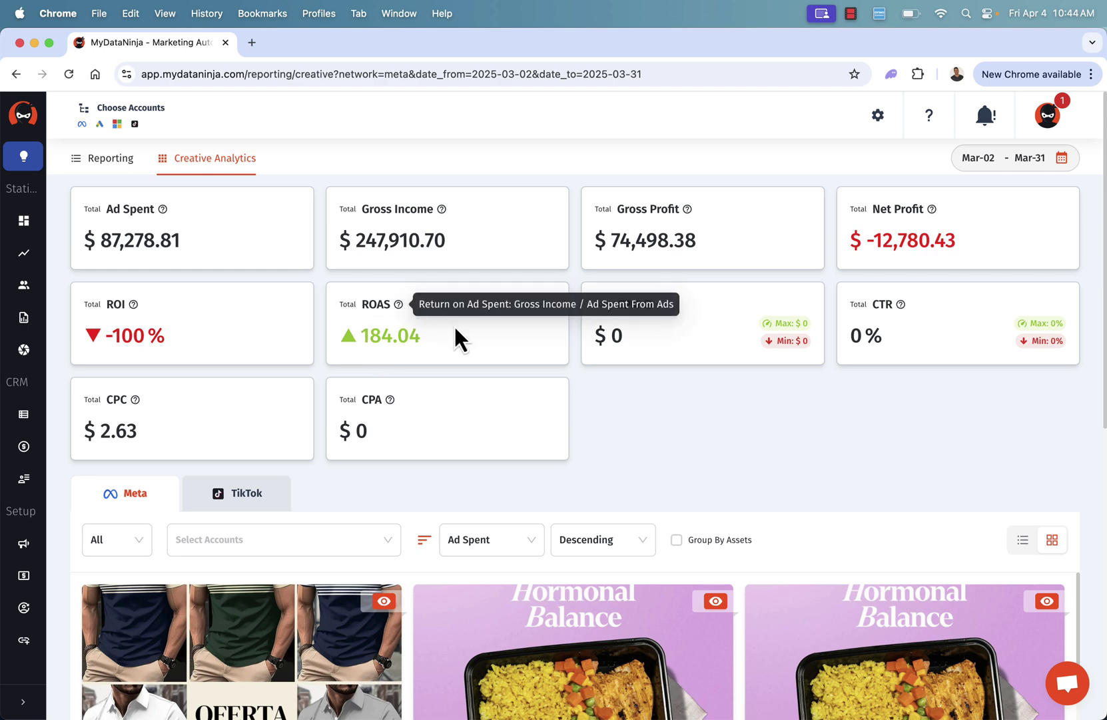
{"action": "scroll", "coordinate": [650, 410], "scroll_direction": "down", "scroll_amount": 5}
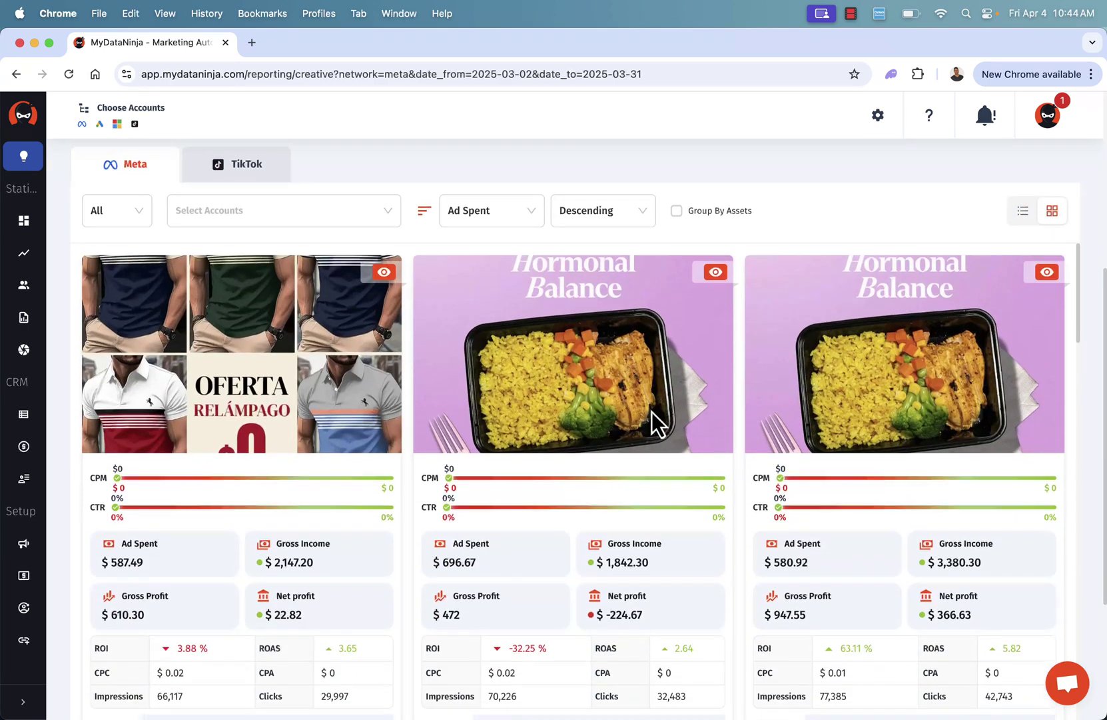
{"action": "scroll", "coordinate": [652, 418], "scroll_direction": "down", "scroll_amount": 1}
{"action": "scroll", "coordinate": [653, 420], "scroll_direction": "up", "scroll_amount": 1}
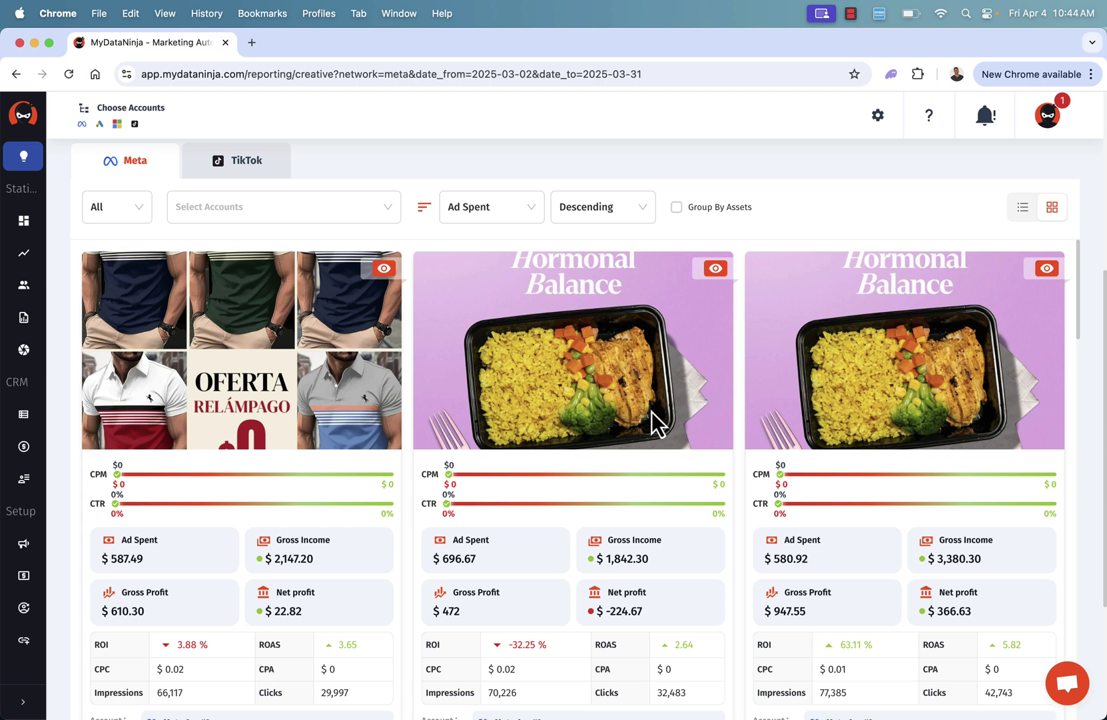
{"action": "scroll", "coordinate": [558, 456], "scroll_direction": "down", "scroll_amount": 3}
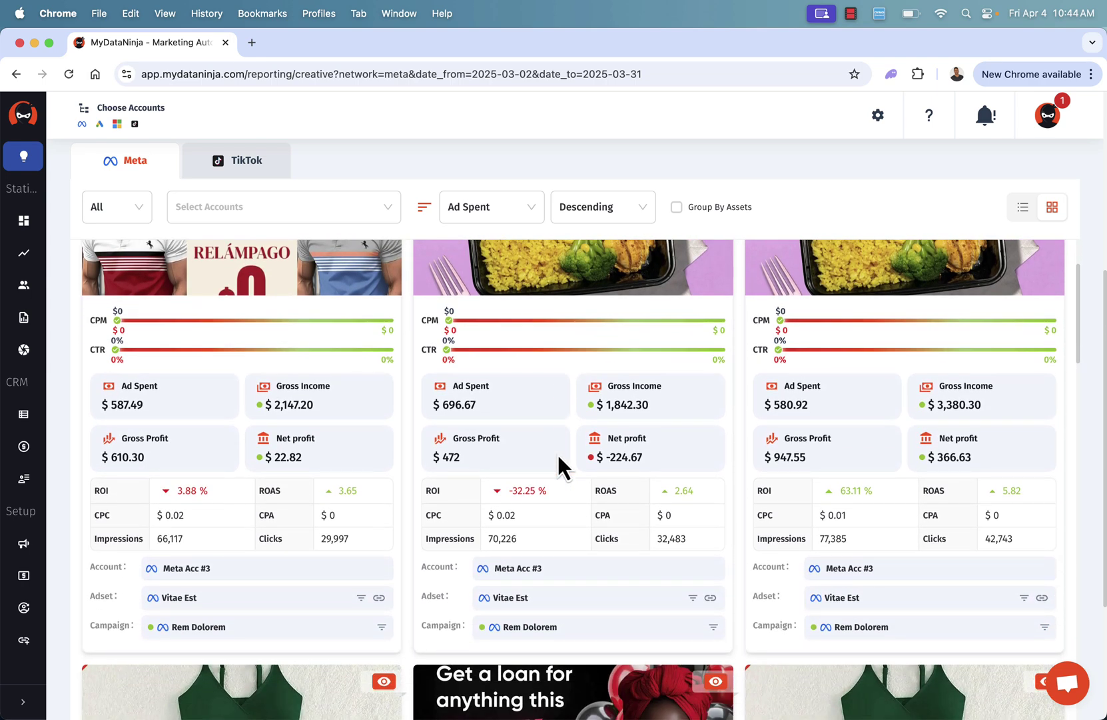
{"action": "scroll", "coordinate": [557, 453], "scroll_direction": "down", "scroll_amount": 3}
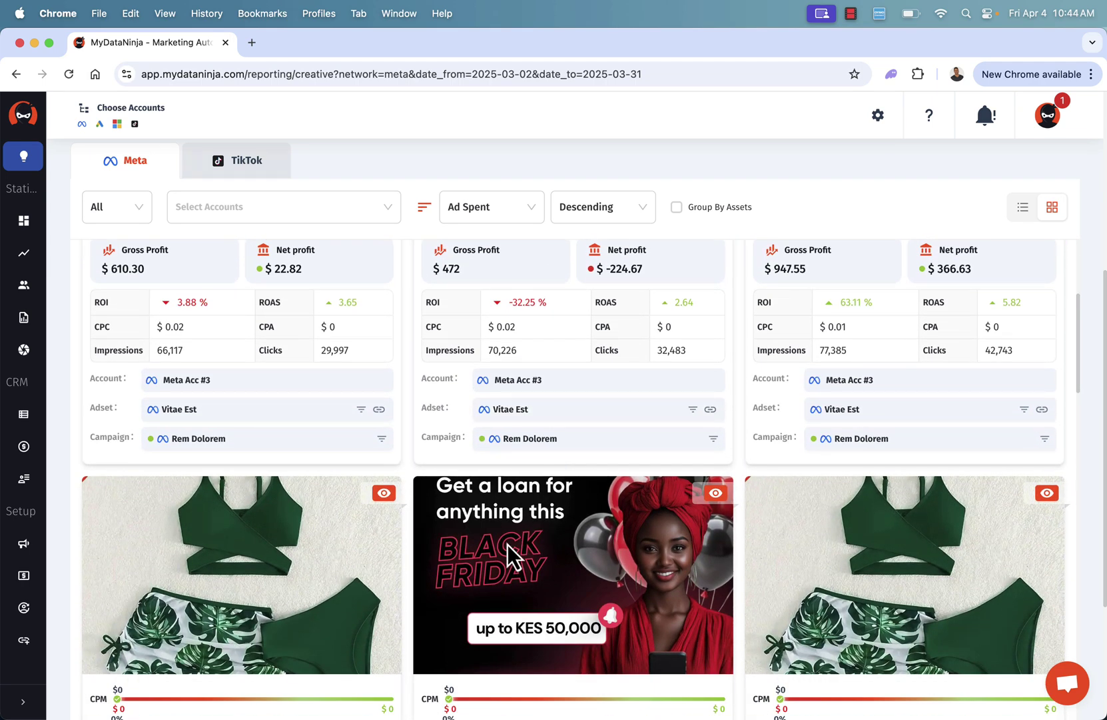
{"action": "scroll", "coordinate": [506, 544], "scroll_direction": "down", "scroll_amount": 3}
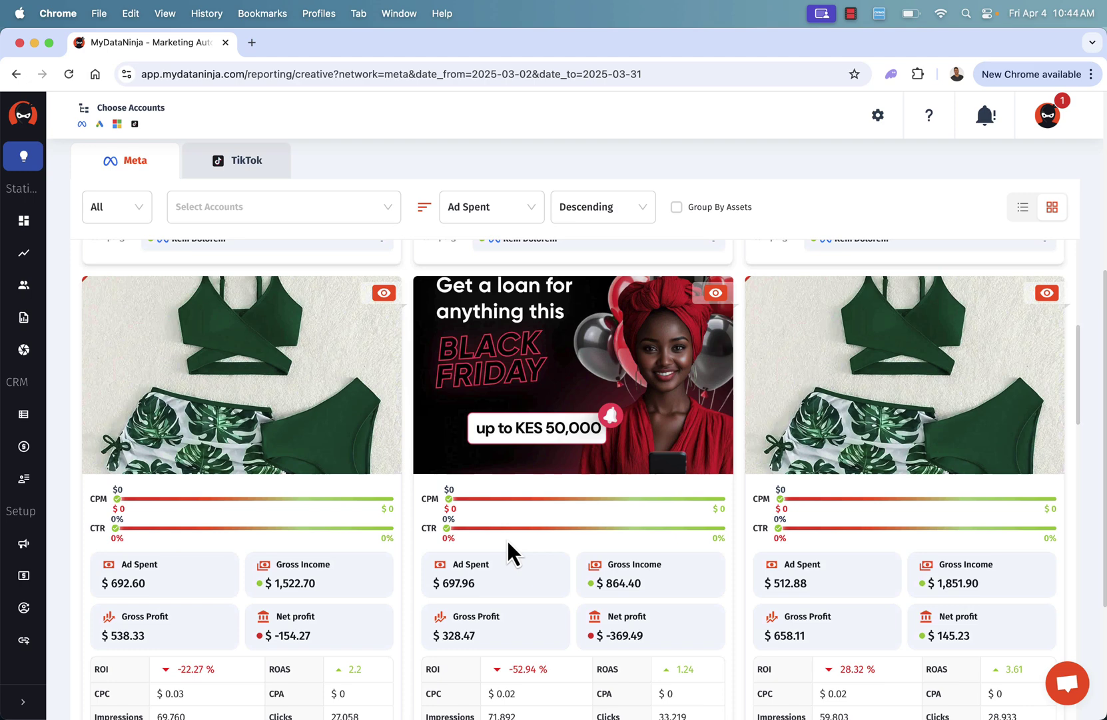
{"action": "scroll", "coordinate": [507, 539], "scroll_direction": "down", "scroll_amount": 2}
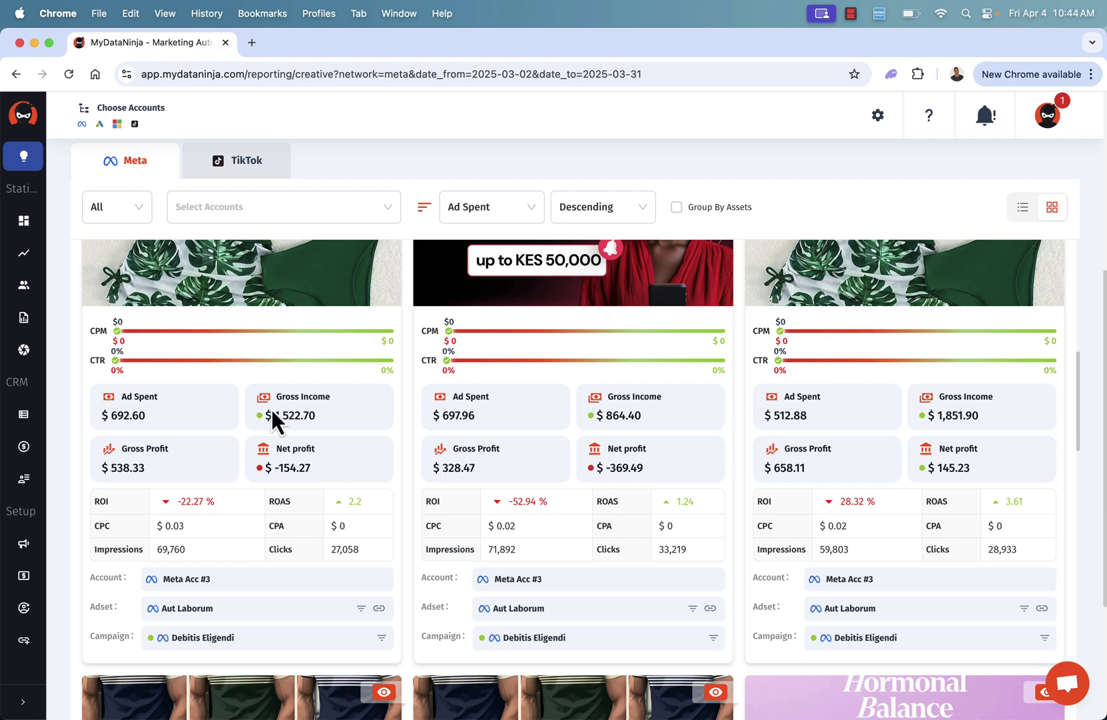
Scroll through the remaining Meta creative cards, then switch creative analytics to TikTok.
{"action": "scroll", "coordinate": [426, 523], "scroll_direction": "down", "scroll_amount": 1}
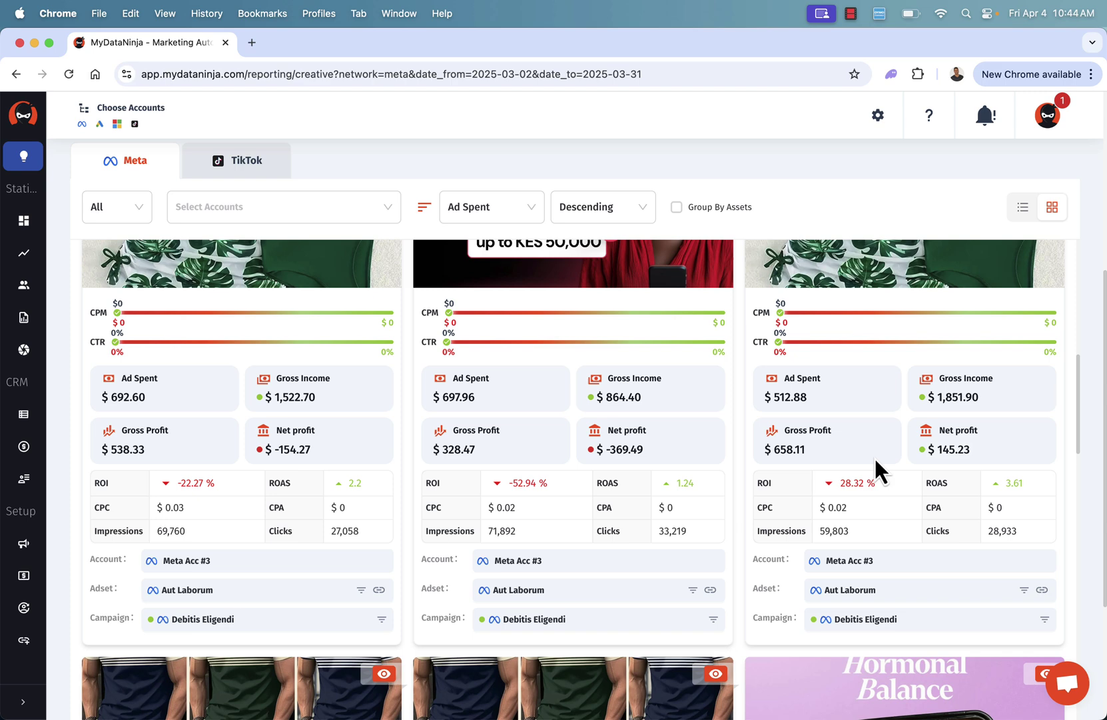
{"action": "scroll", "coordinate": [877, 459], "scroll_direction": "down", "scroll_amount": 5}
{"action": "scroll", "coordinate": [877, 459], "scroll_direction": "down", "scroll_amount": 10}
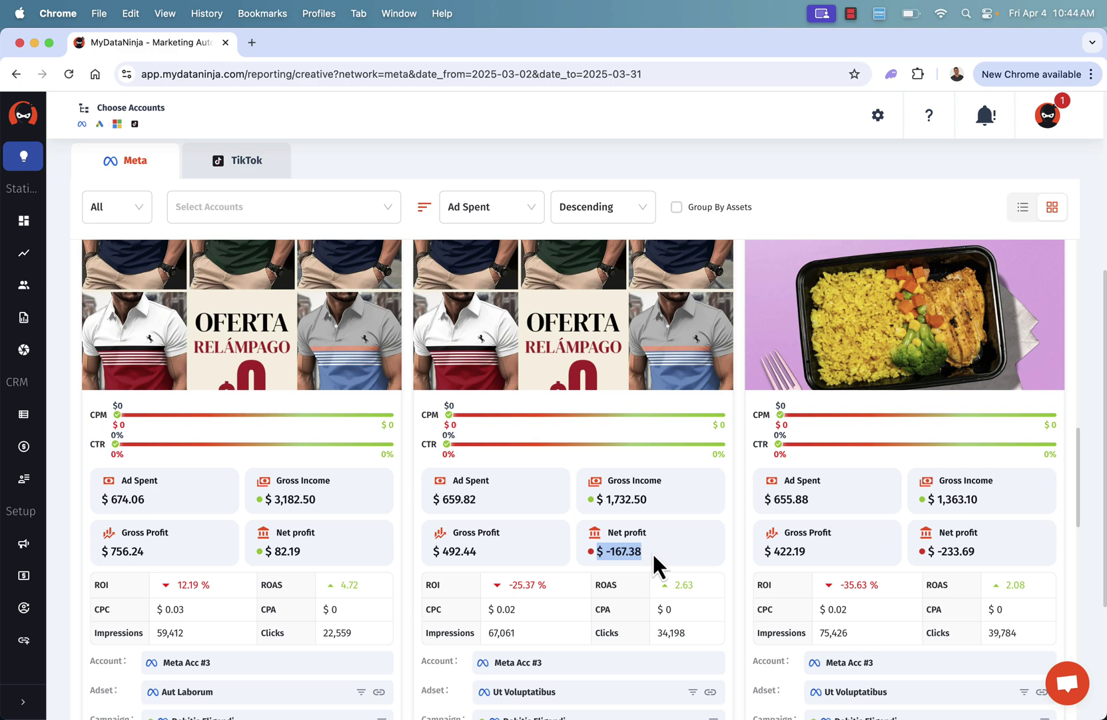
{"action": "scroll", "coordinate": [885, 535], "scroll_direction": "down", "scroll_amount": 10}
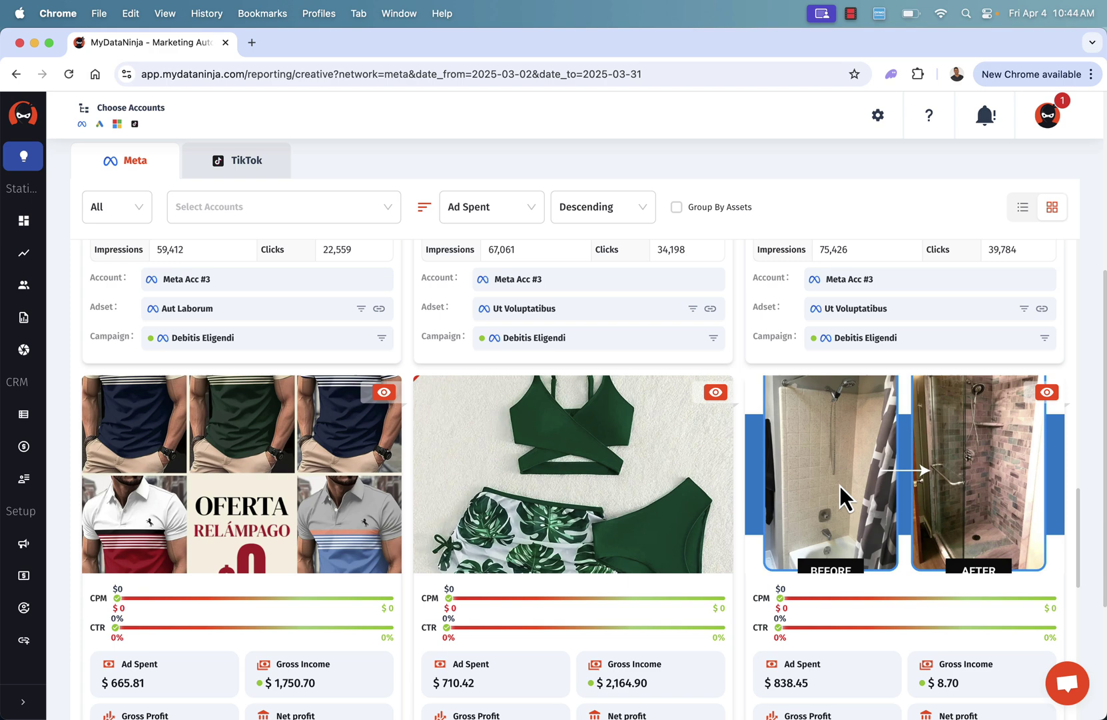
{"action": "scroll", "coordinate": [381, 473], "scroll_direction": "down", "scroll_amount": 1}
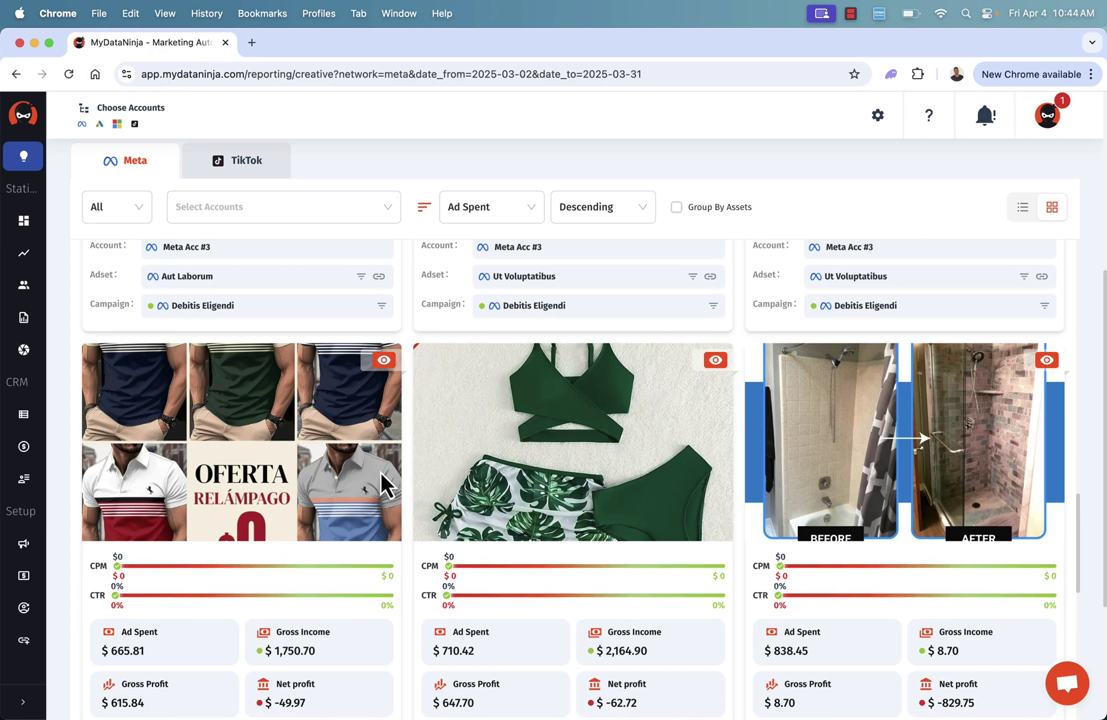
{"action": "scroll", "coordinate": [381, 473], "scroll_direction": "up", "scroll_amount": 4}
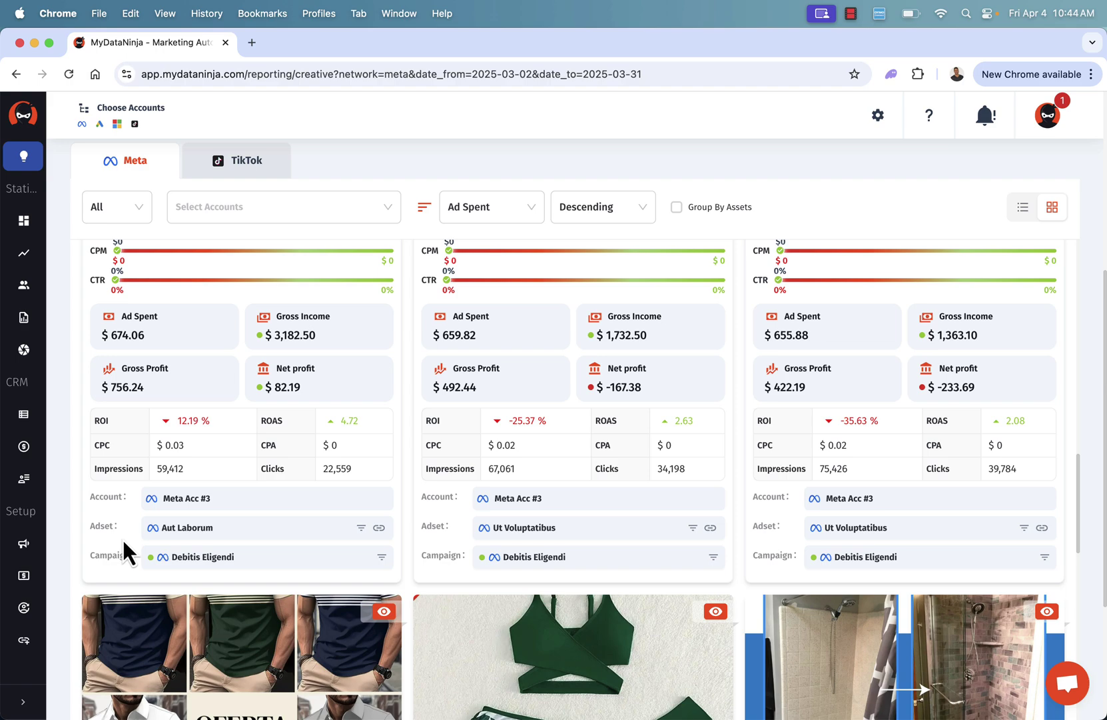
{"action": "scroll", "coordinate": [137, 578], "scroll_direction": "down", "scroll_amount": 5}
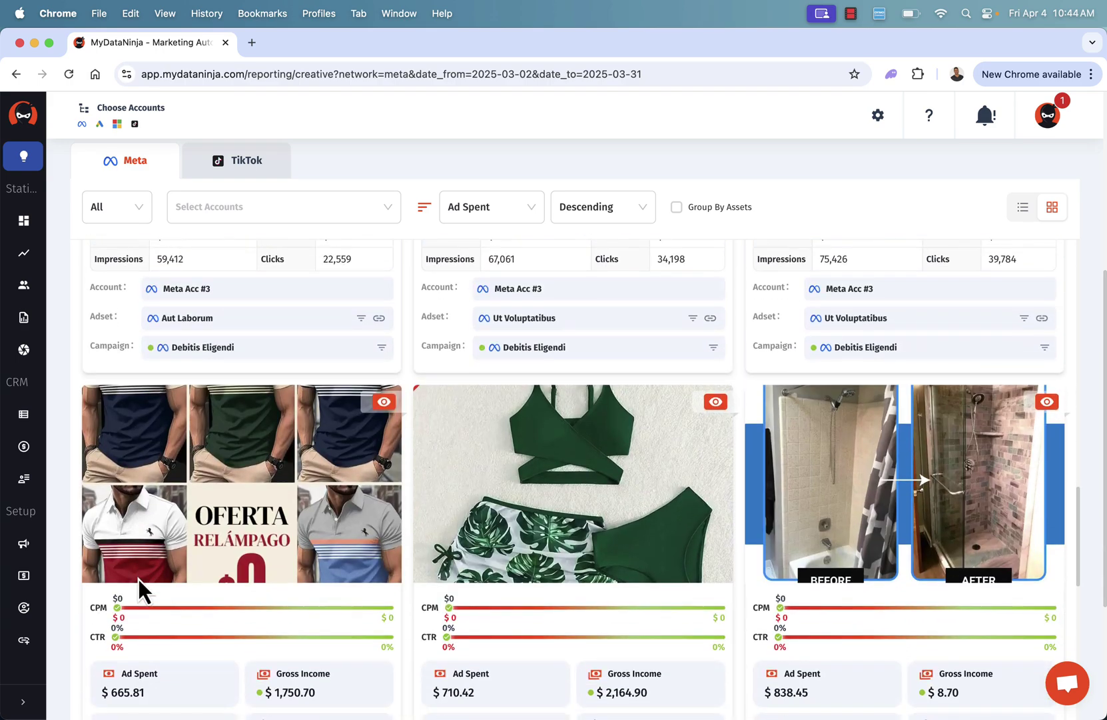
{"action": "scroll", "coordinate": [138, 577], "scroll_direction": "down", "scroll_amount": 6}
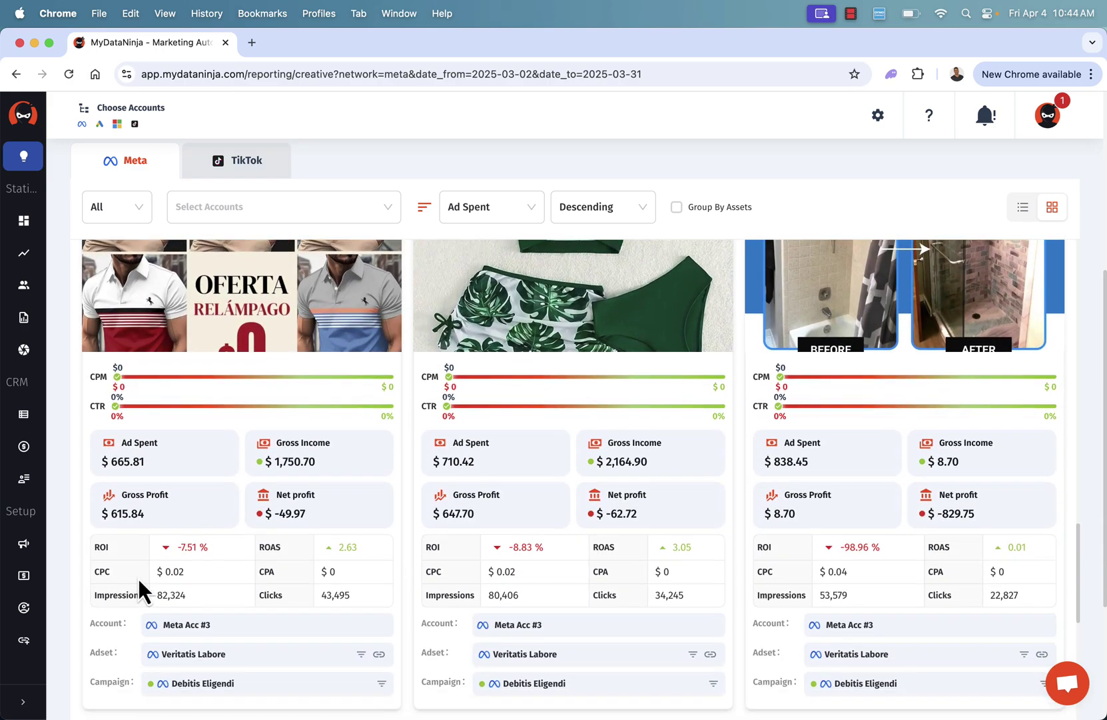
{"action": "scroll", "coordinate": [138, 577], "scroll_direction": "up", "scroll_amount": 10}
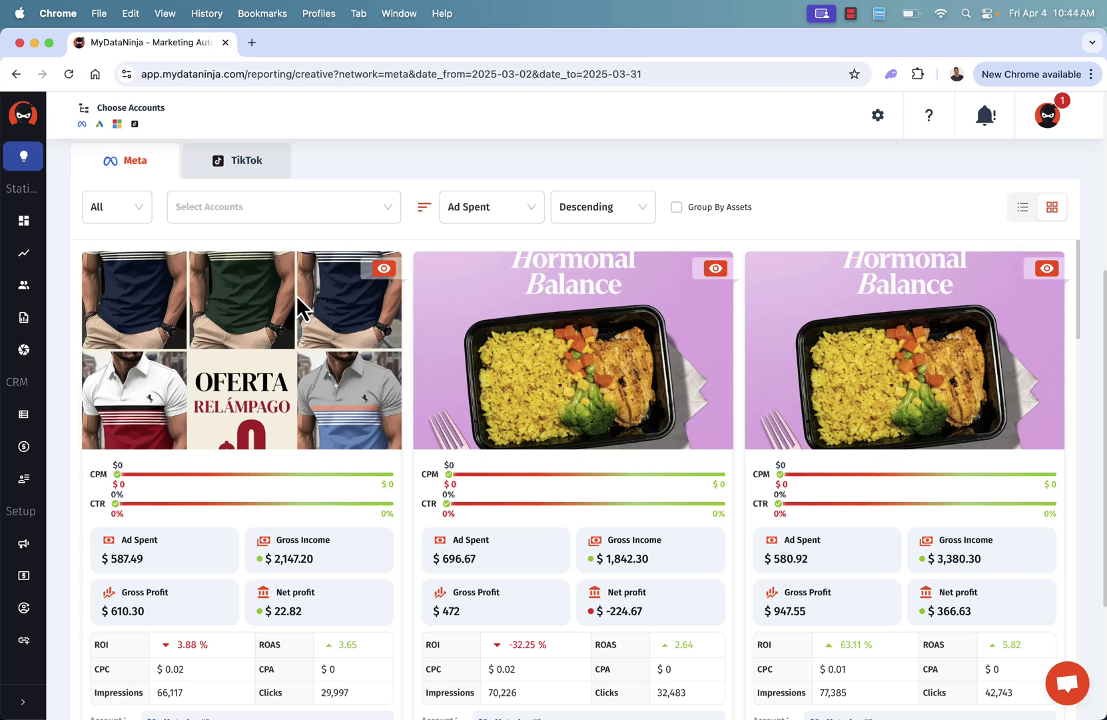
{"action": "left_click", "coordinate": [267, 167]}
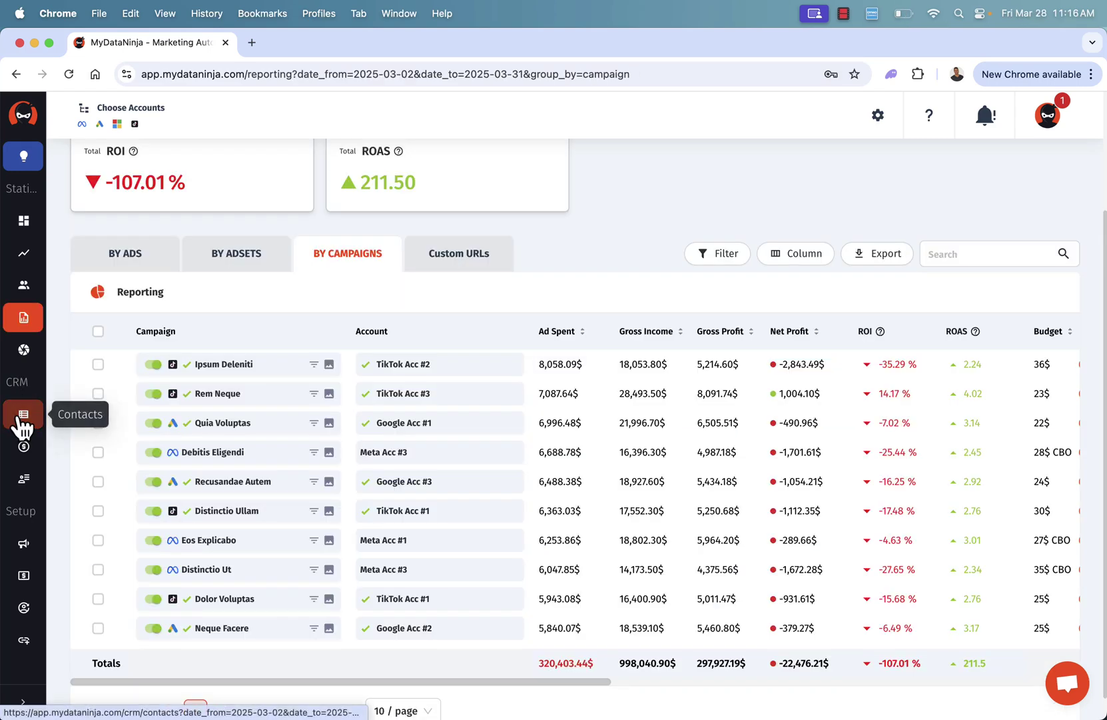
Open CRM Contacts and scroll across its deals, source, job title, address and registration columns.
{"action": "left_click", "coordinate": [24, 414]}
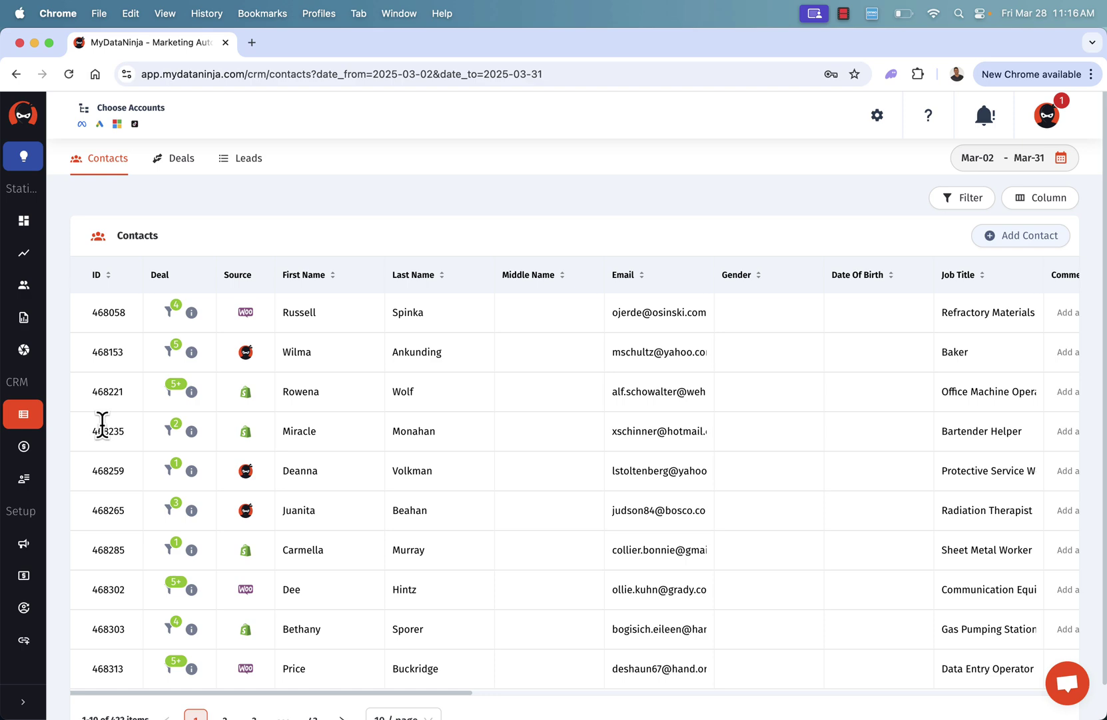
{"action": "scroll", "coordinate": [311, 438], "scroll_direction": "down", "scroll_amount": 1}
{"action": "scroll", "coordinate": [312, 438], "scroll_direction": "up", "scroll_amount": 1}
{"action": "scroll", "coordinate": [313, 437], "scroll_direction": "right", "scroll_amount": 10}
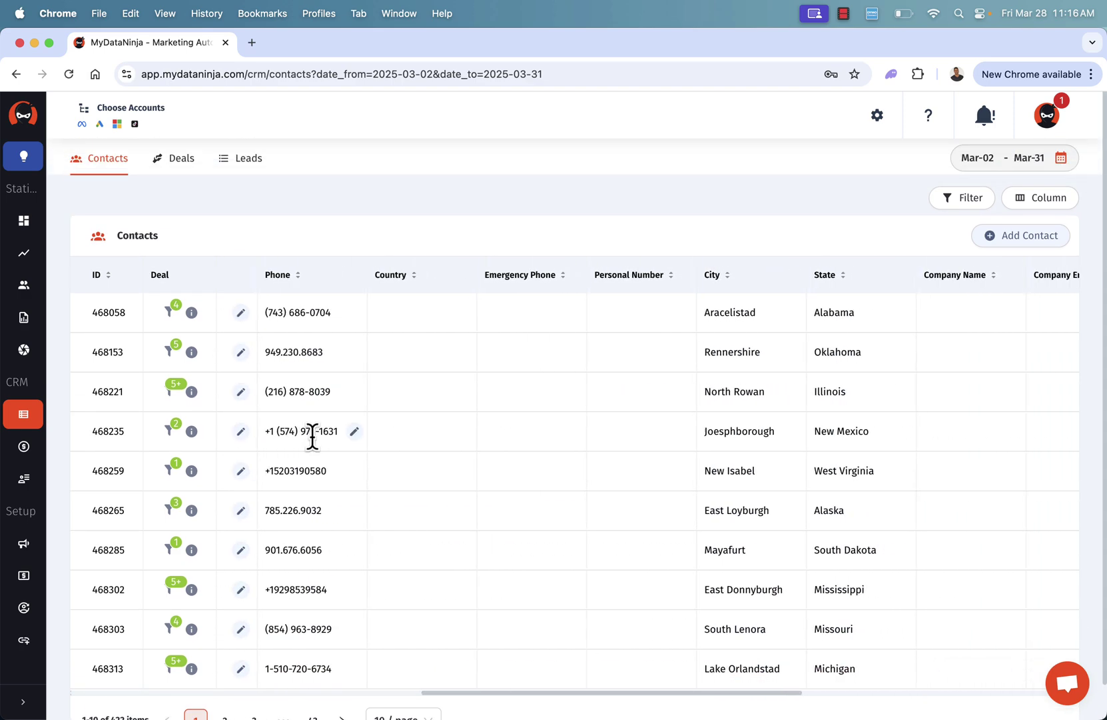
{"action": "scroll", "coordinate": [315, 446], "scroll_direction": "right", "scroll_amount": 8}
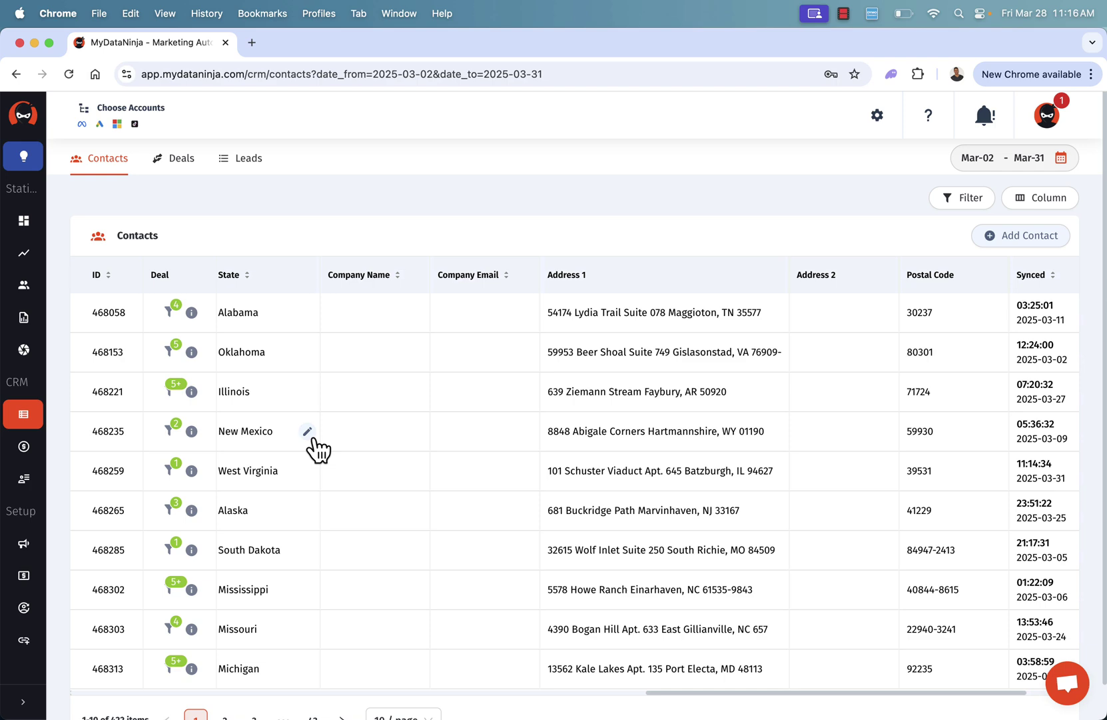
{"action": "scroll", "coordinate": [316, 448], "scroll_direction": "right", "scroll_amount": 4}
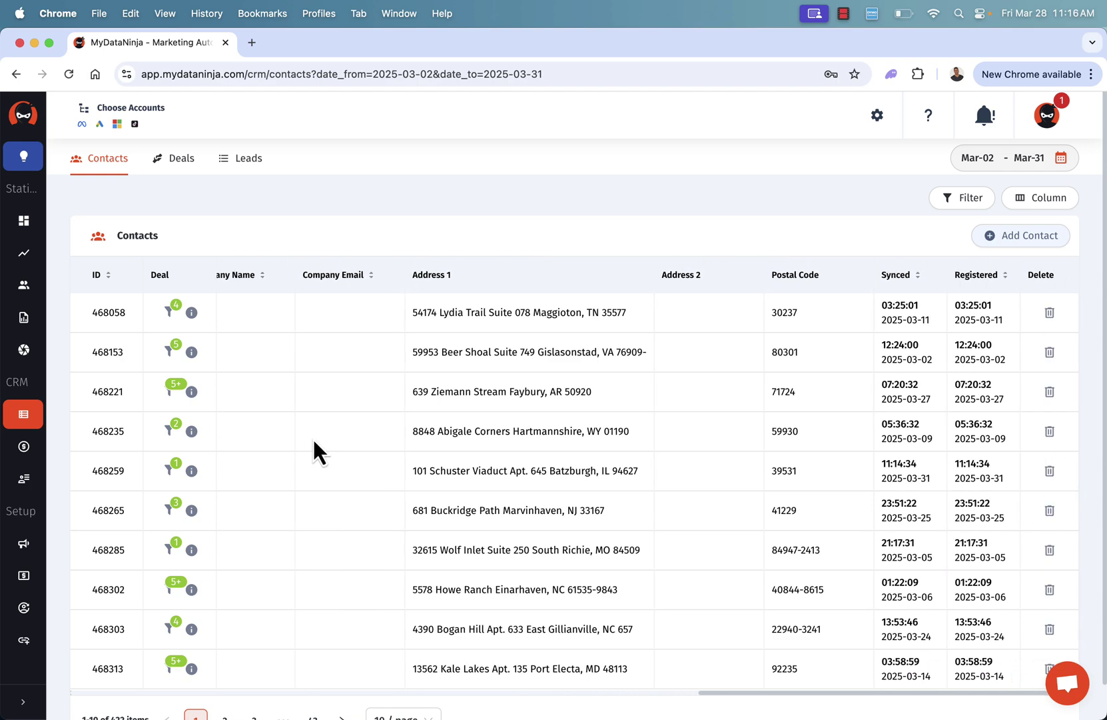
{"action": "scroll", "coordinate": [313, 437], "scroll_direction": "left", "scroll_amount": 20}
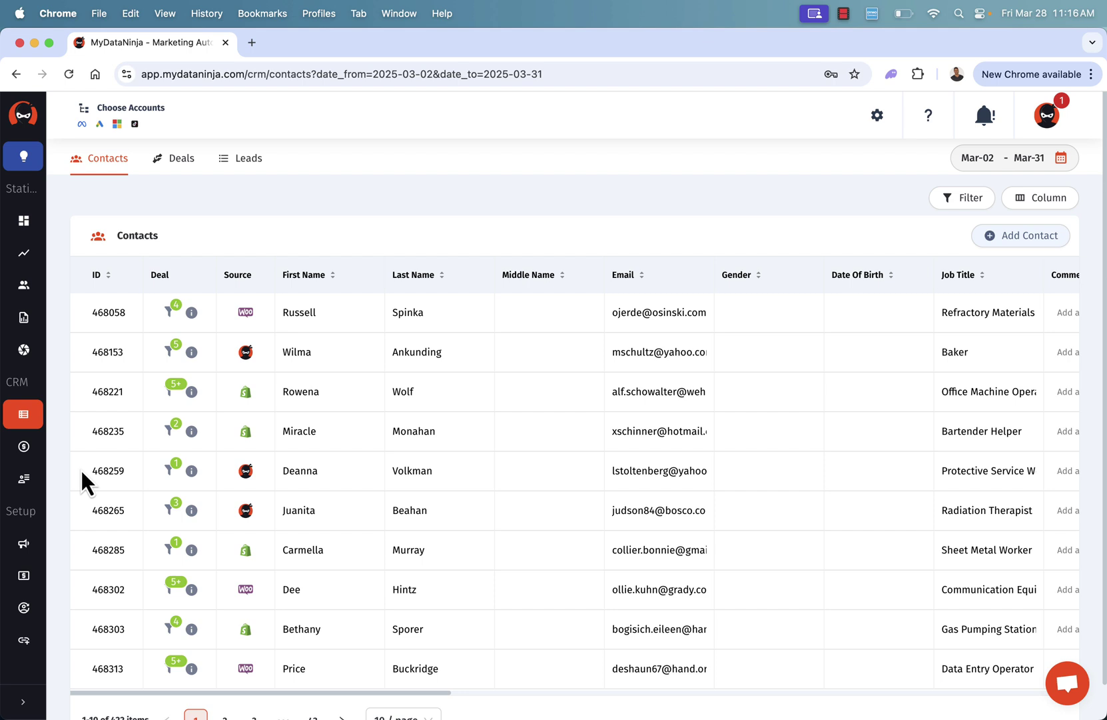
Show the third contact's single deal and scroll right to its Profit, Value, COGS and dates.
{"action": "left_click", "coordinate": [170, 390]}
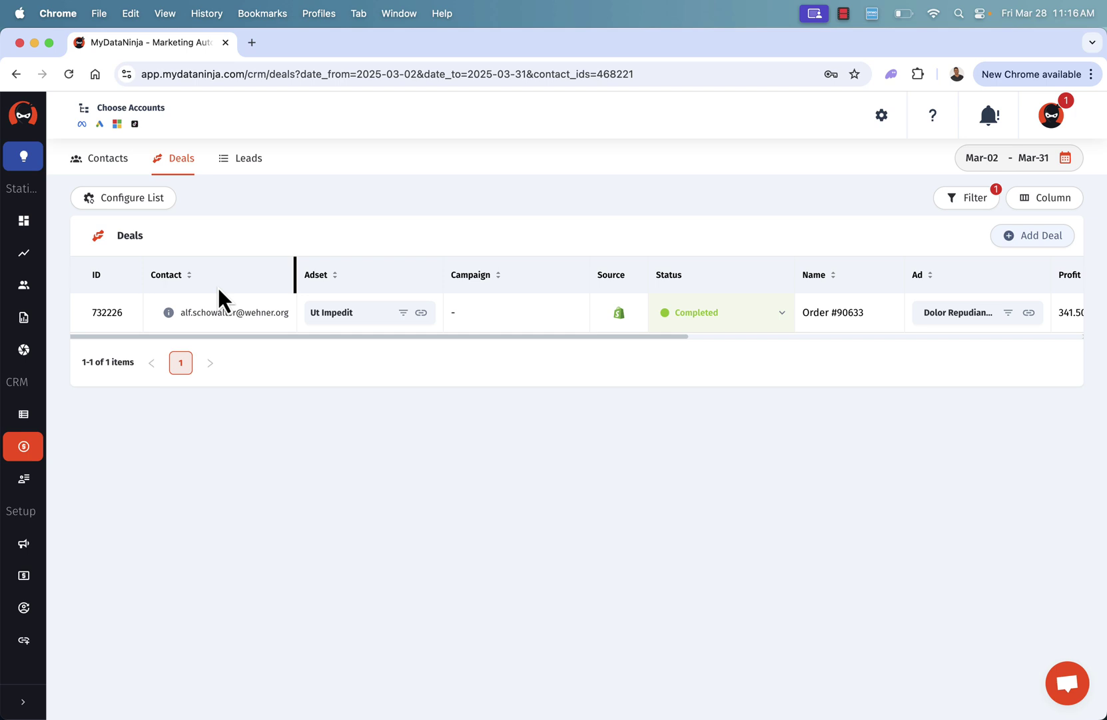
{"action": "scroll", "coordinate": [794, 337], "scroll_direction": "right", "scroll_amount": 10}
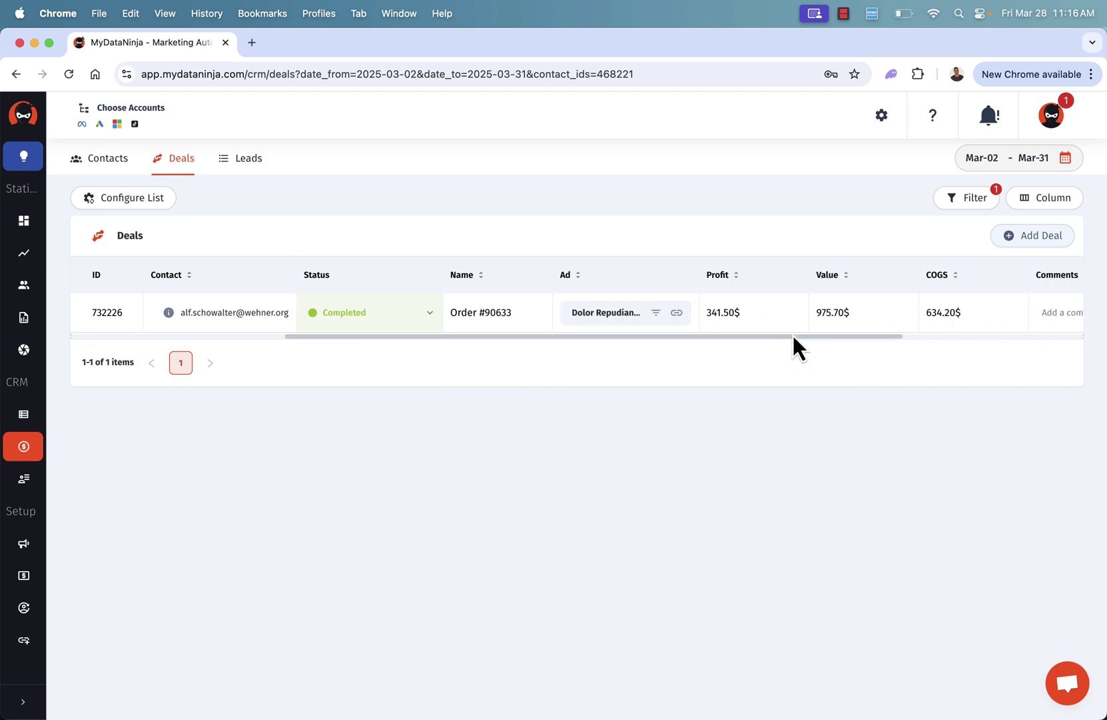
{"action": "scroll", "coordinate": [777, 324], "scroll_direction": "right", "scroll_amount": 5}
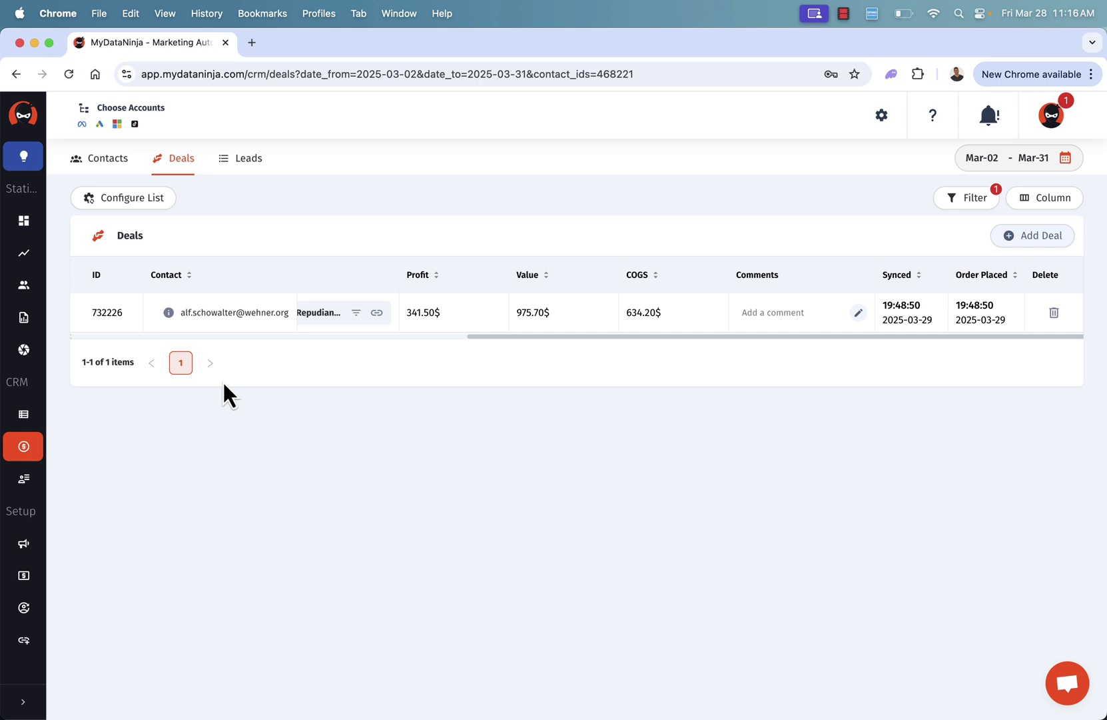
{"action": "mouse_move", "coordinate": [30, 480]}
Switch from the CRM deals to the main dashboard for Mar-02 to Mar-31.
{"action": "left_click", "coordinate": [30, 223]}
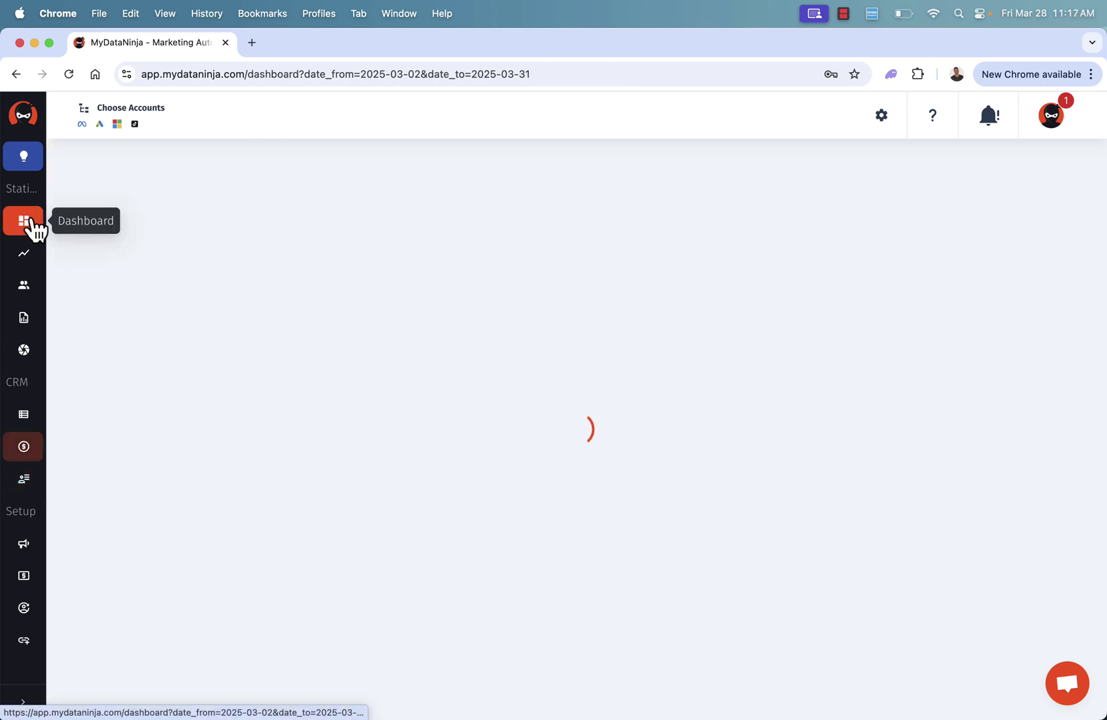